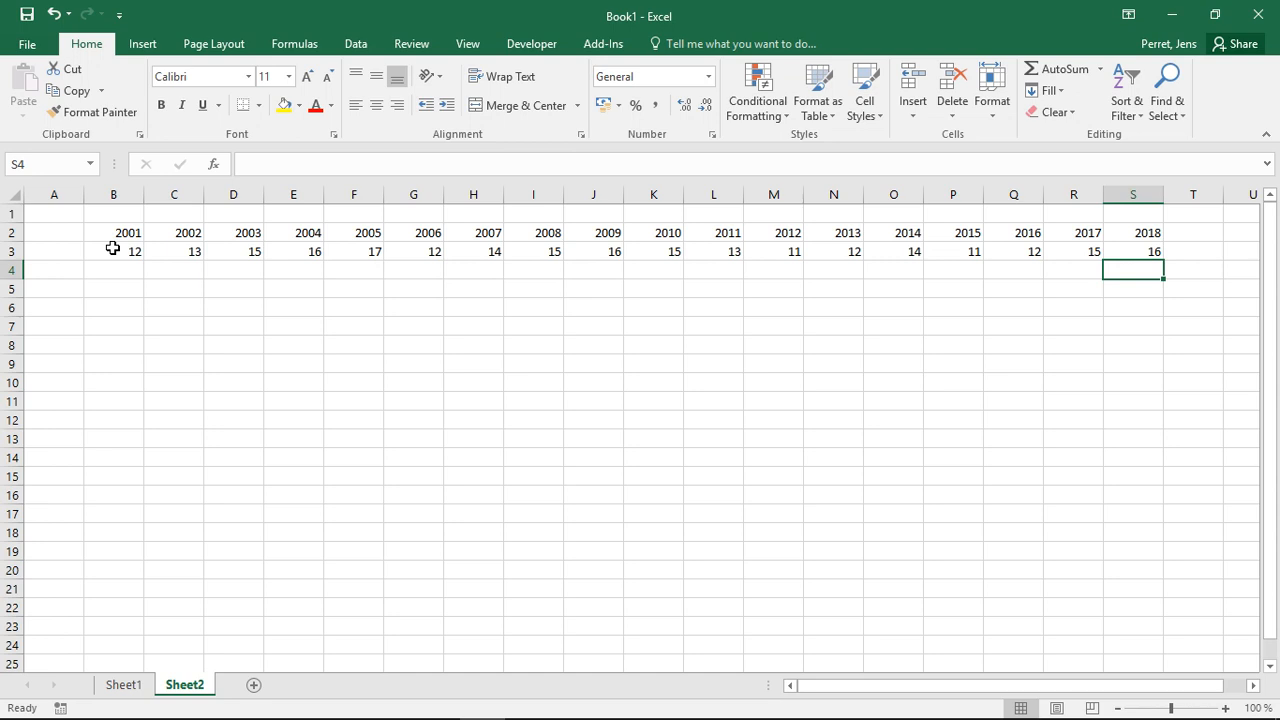
Step: Insert a line chart of the values in B3:S3 and place it below the data, over columns L to S starting at row 8
drag(113, 249, 1137, 249)
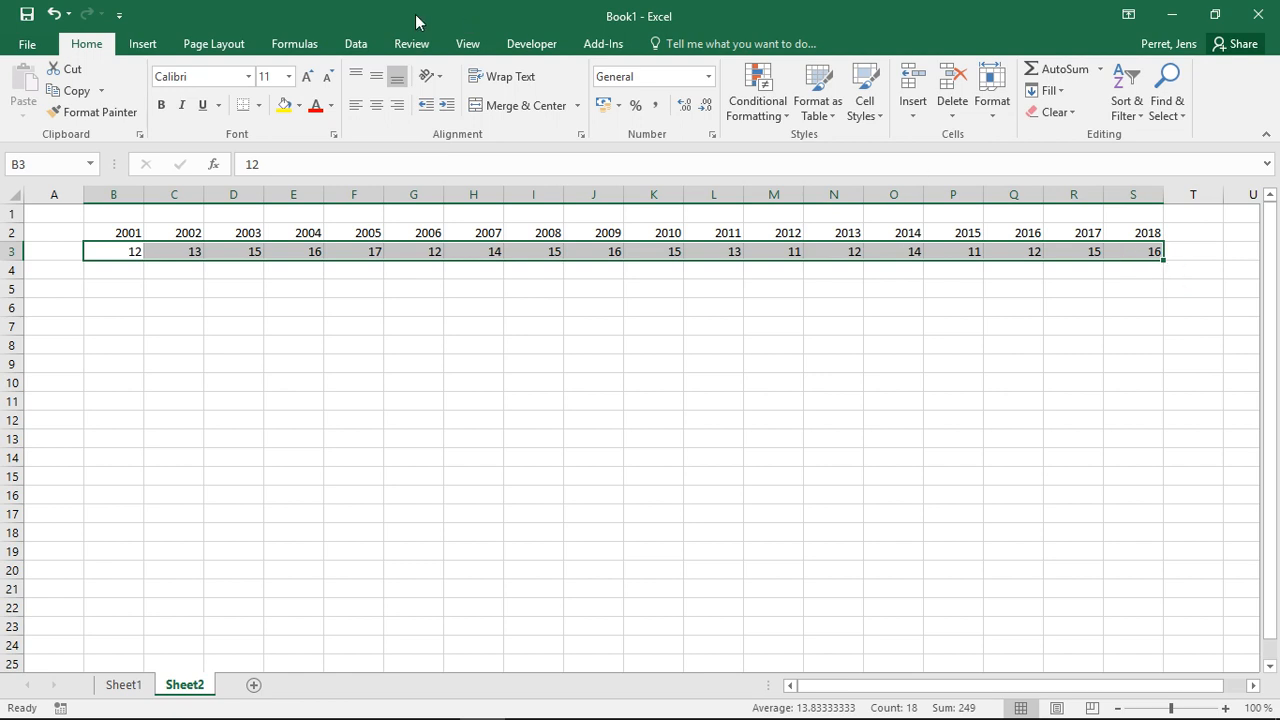
click(160, 44)
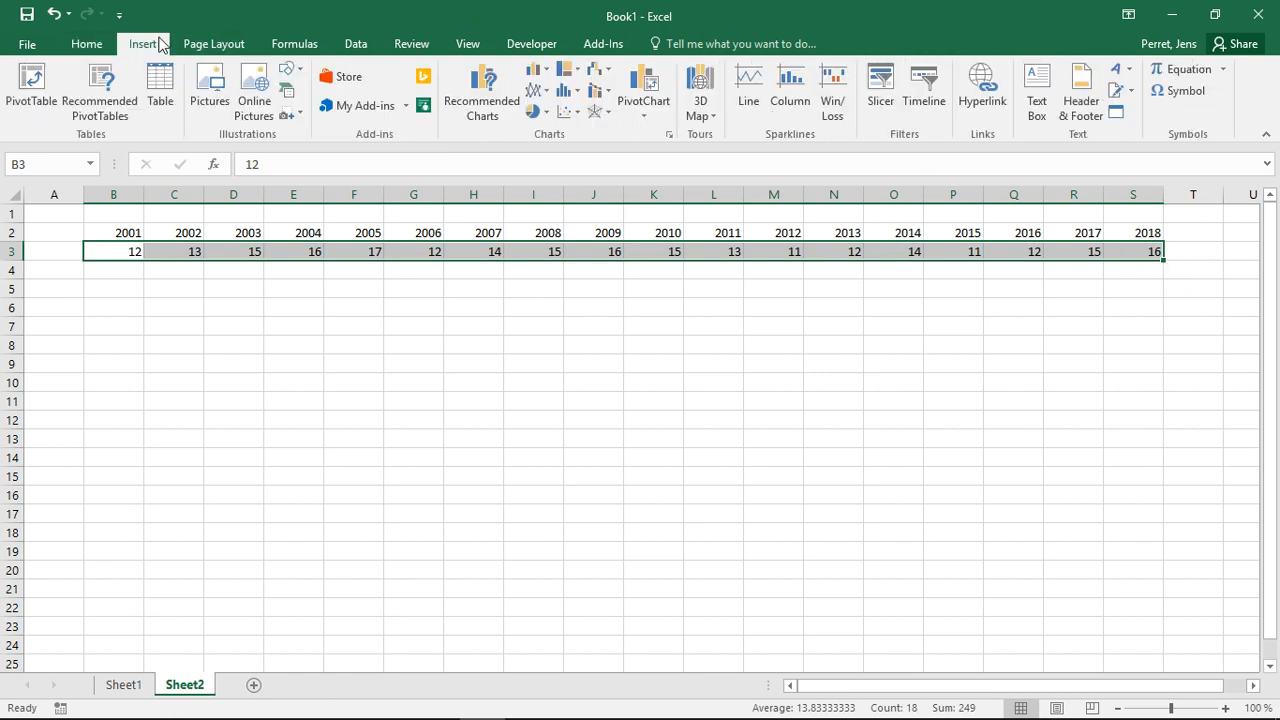
click(538, 92)
click(551, 150)
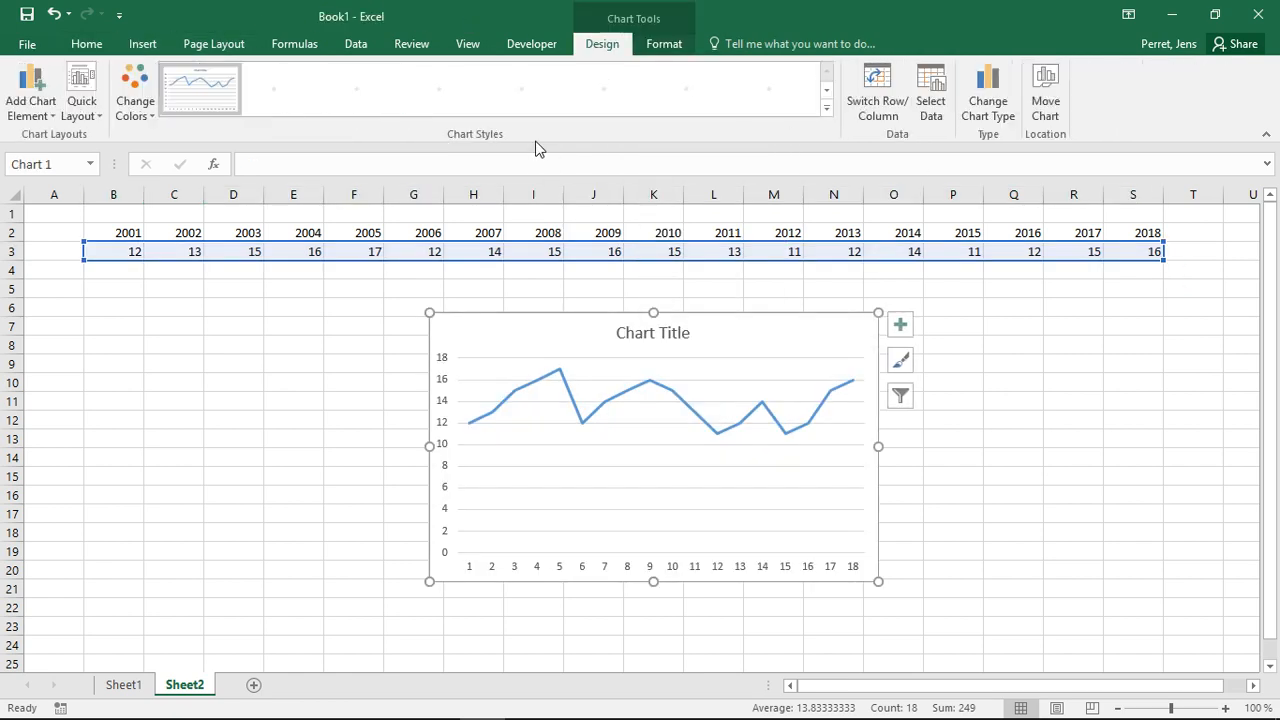
drag(570, 329, 821, 339)
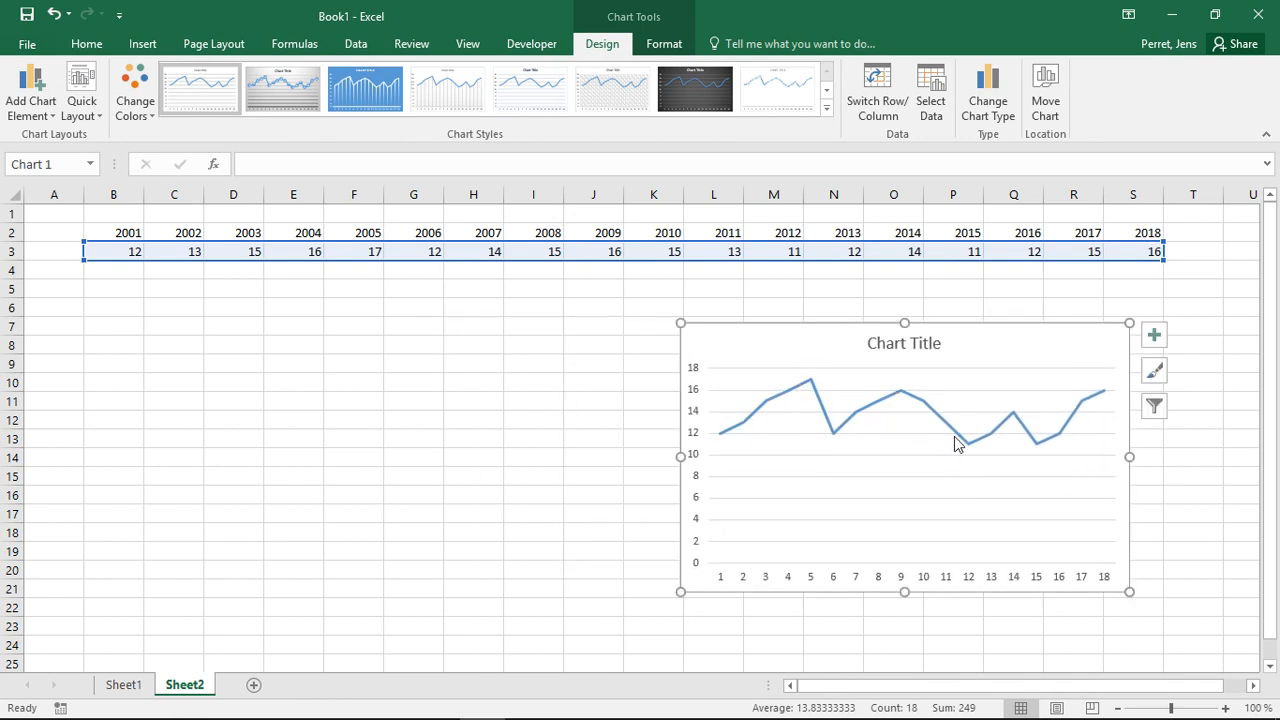
mouse_move(955, 444)
drag(723, 357, 723, 376)
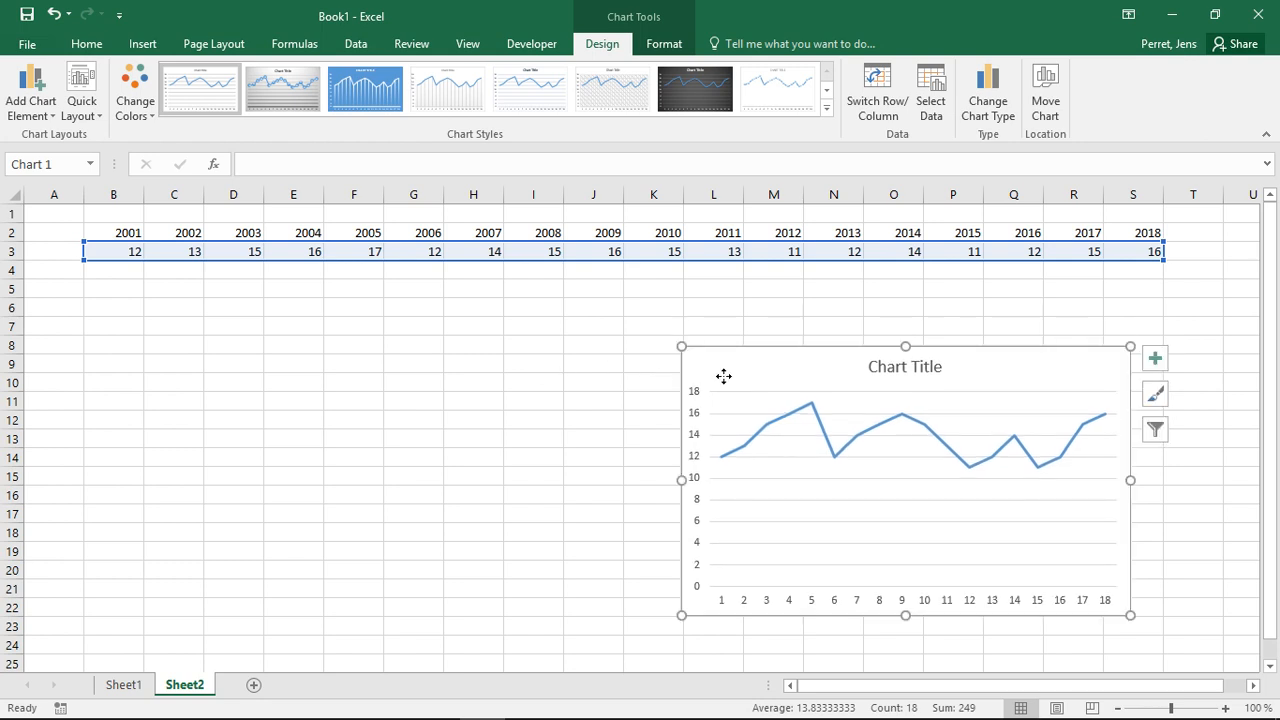
Step: Examine the first three values in B3:D3 and the cells beneath them where a centred three-year average belongs
click(186, 272)
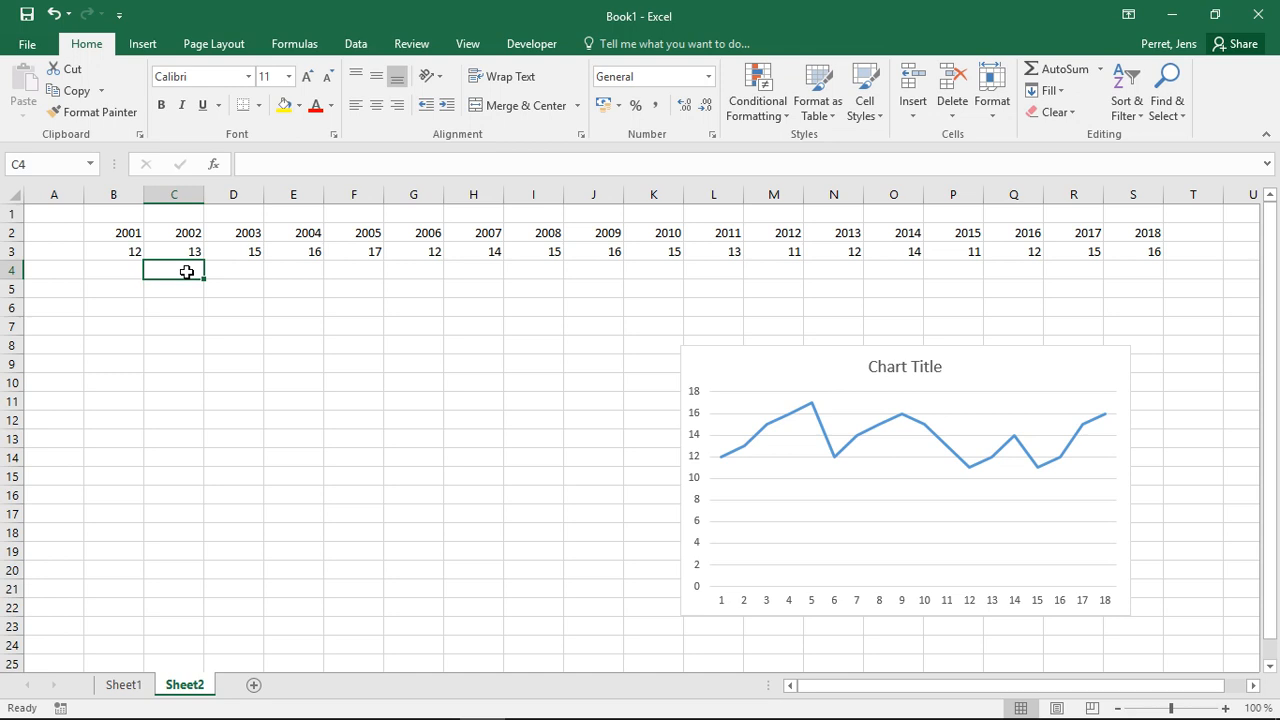
click(121, 265)
click(257, 252)
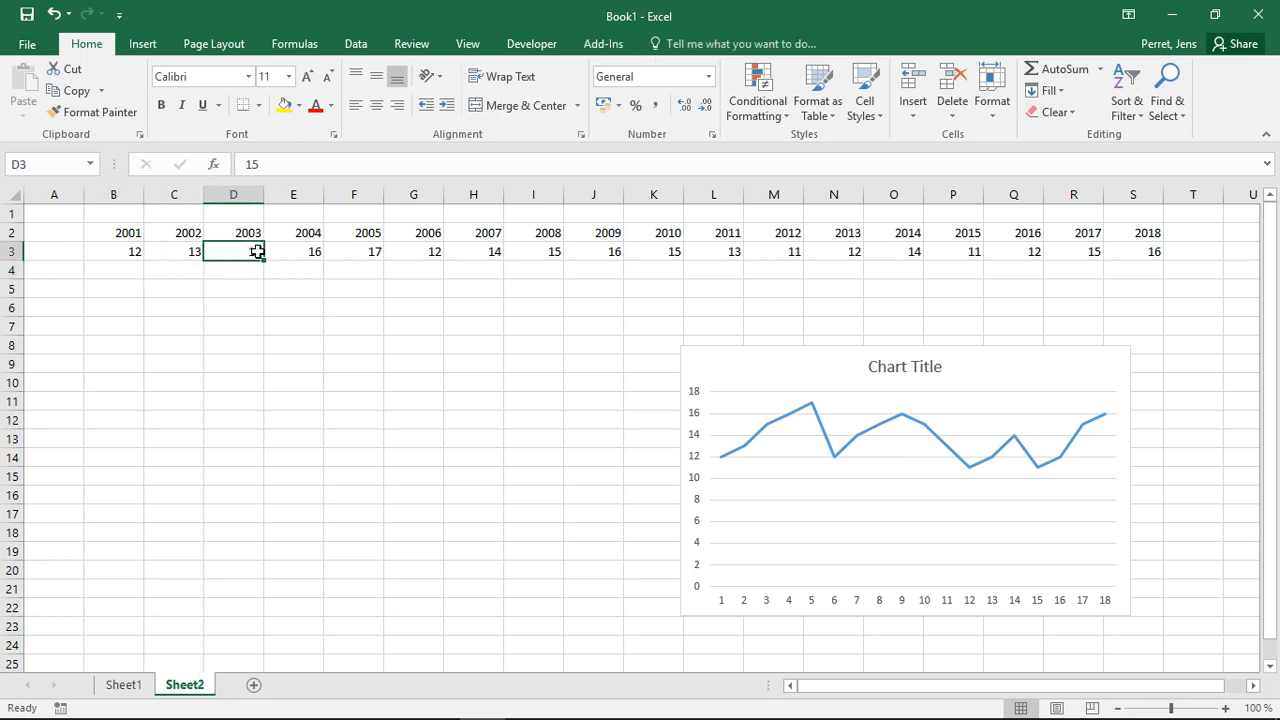
click(180, 268)
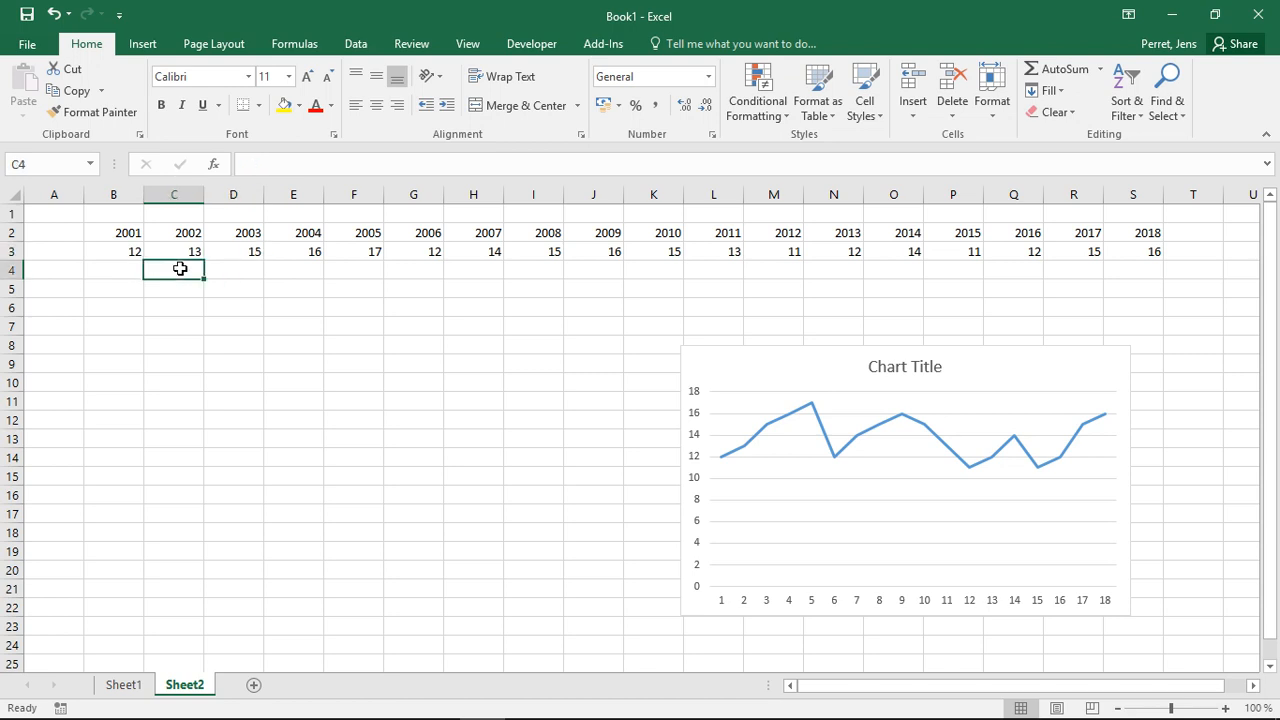
click(243, 273)
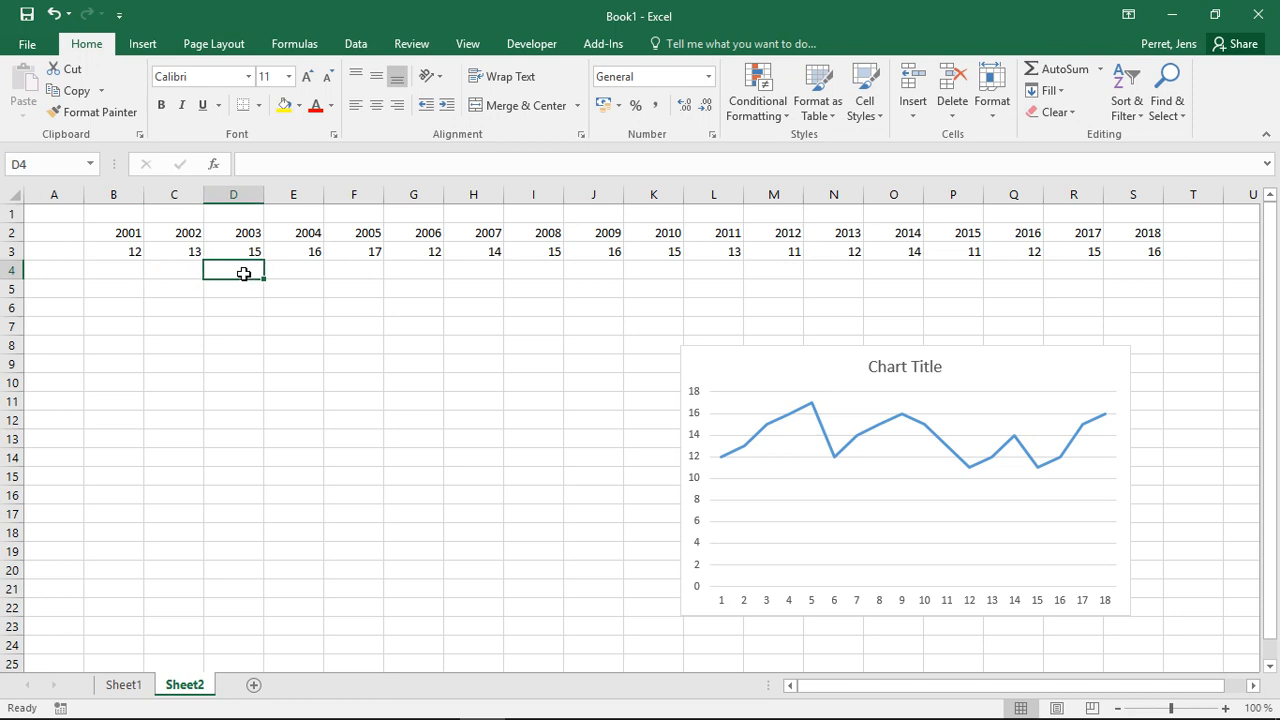
click(183, 268)
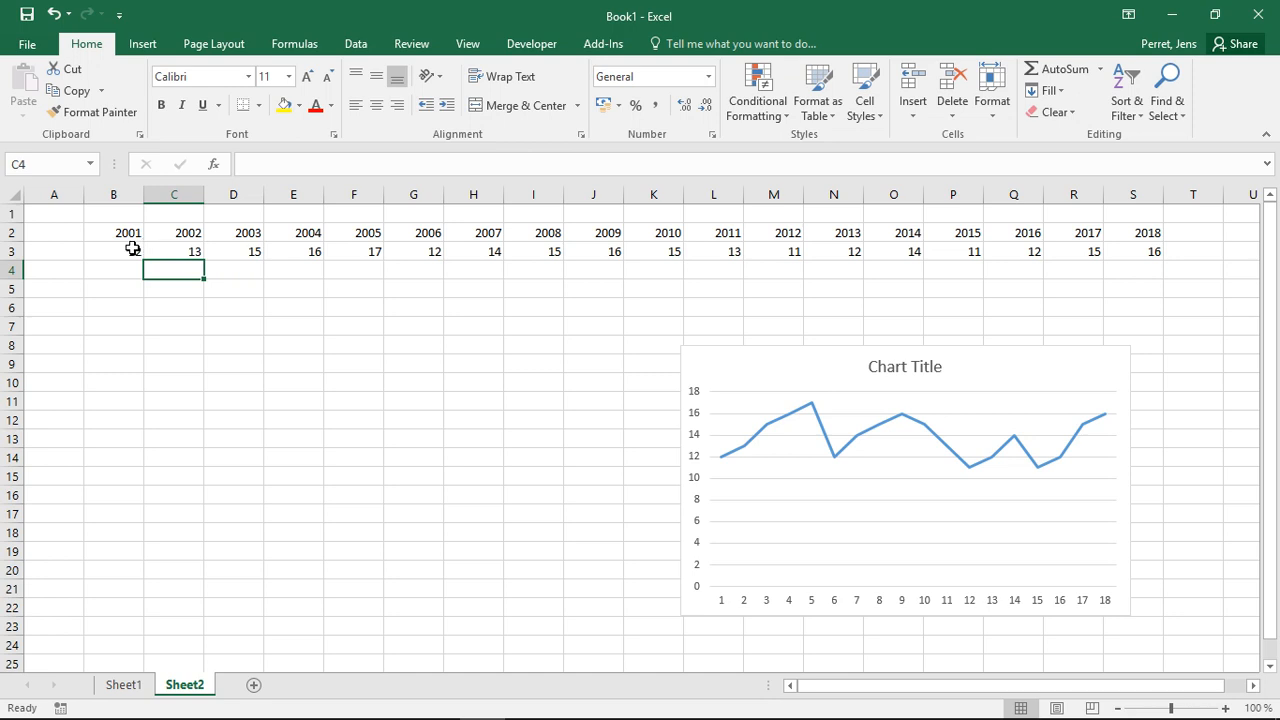
drag(134, 251, 207, 255)
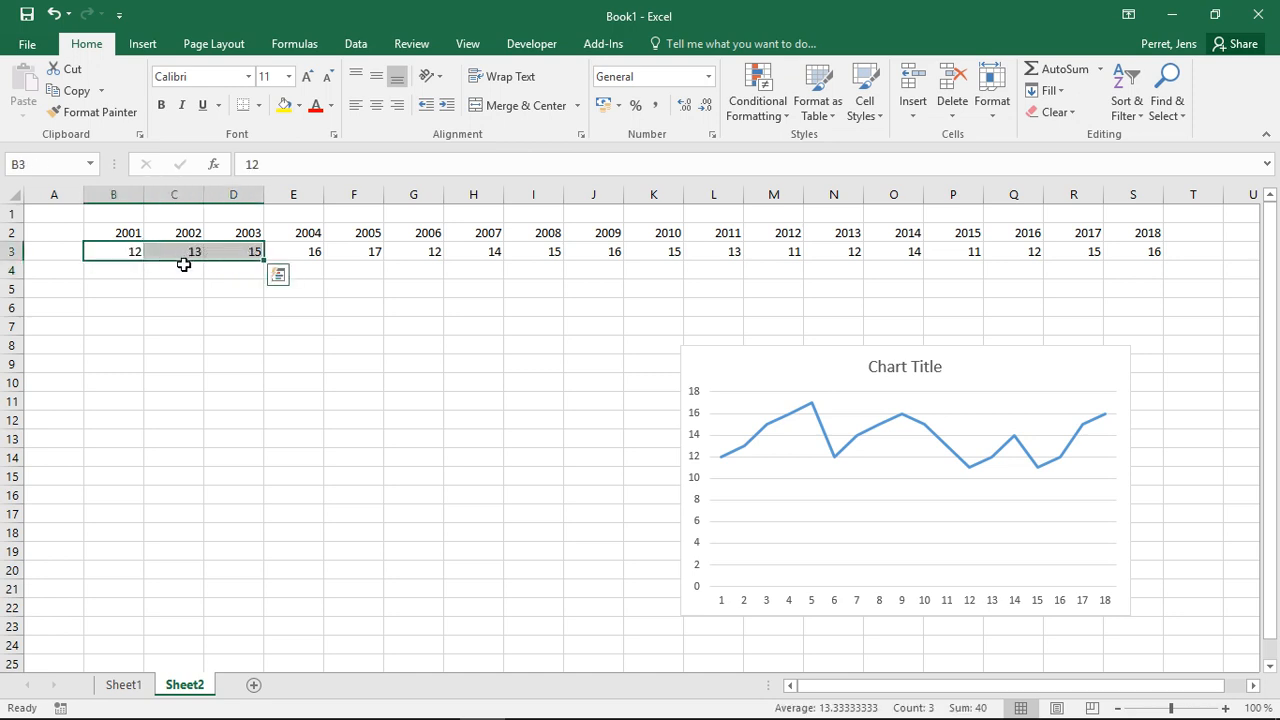
click(185, 269)
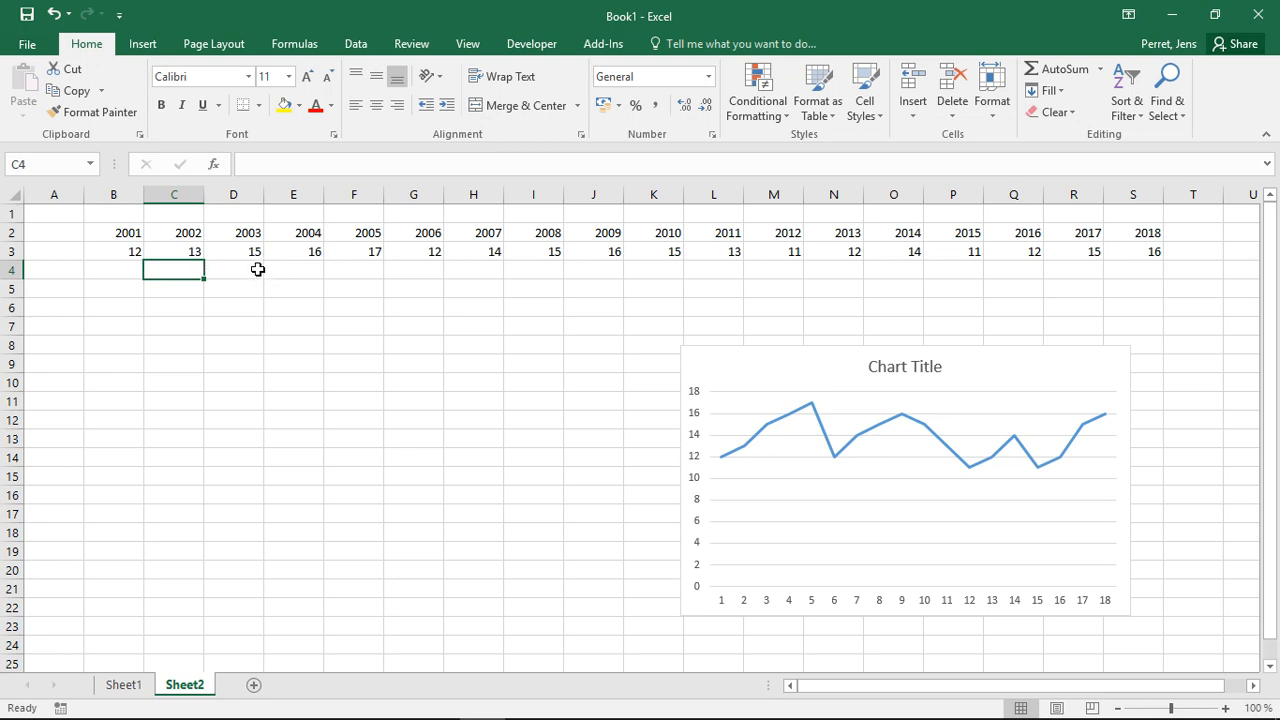
click(257, 269)
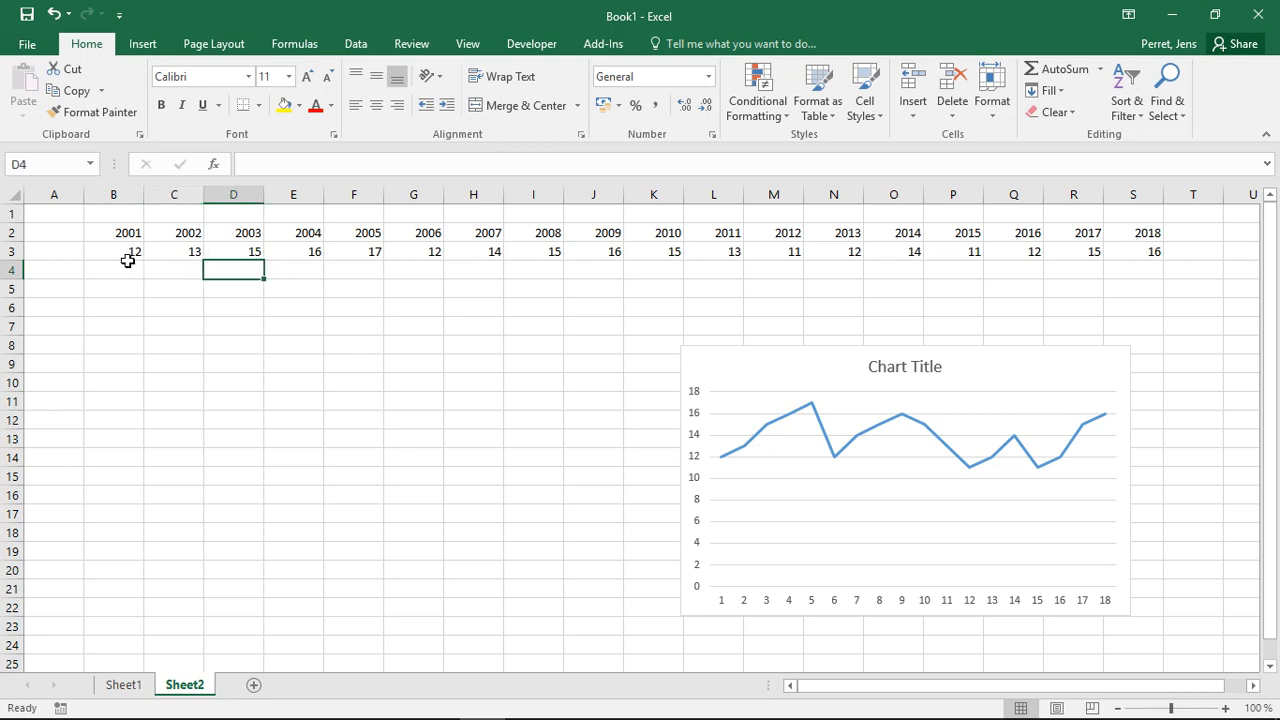
drag(120, 251, 235, 251)
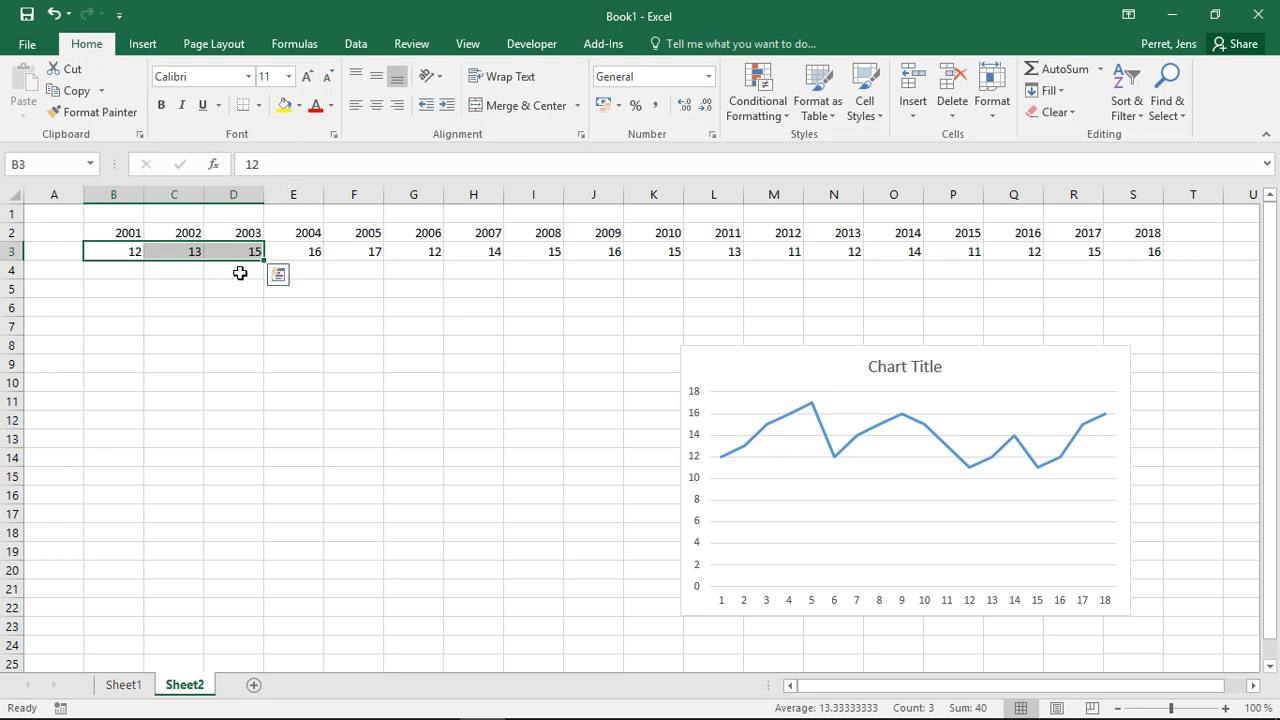
Step: Enter the three-year moving average formula =AVERAGE(B3:D3) in cell C4, under the 2002 value
click(160, 266)
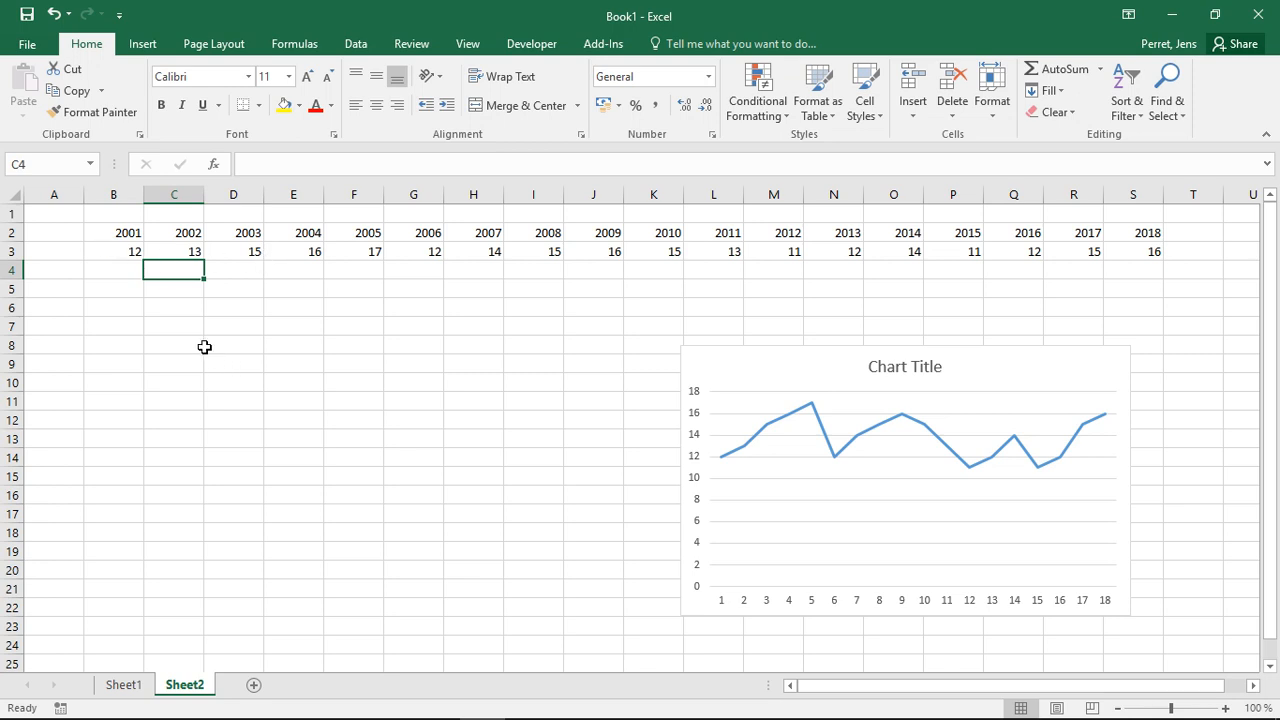
text(=)
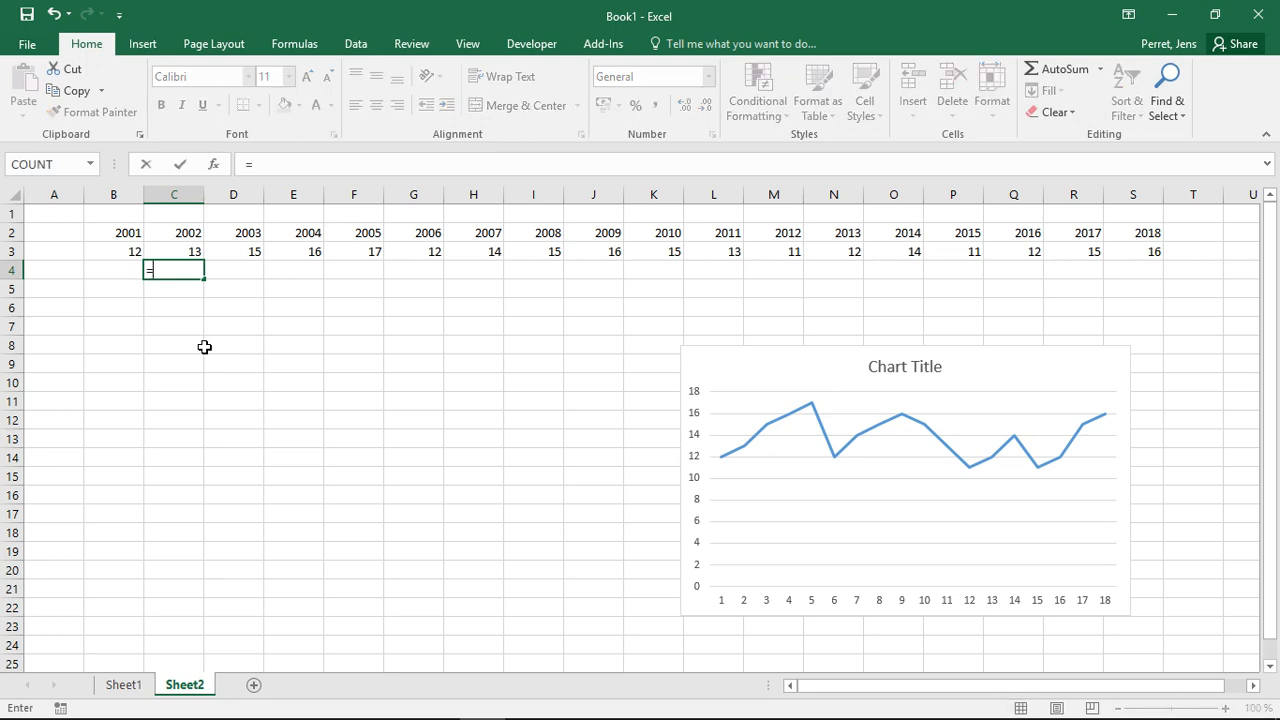
text(average()
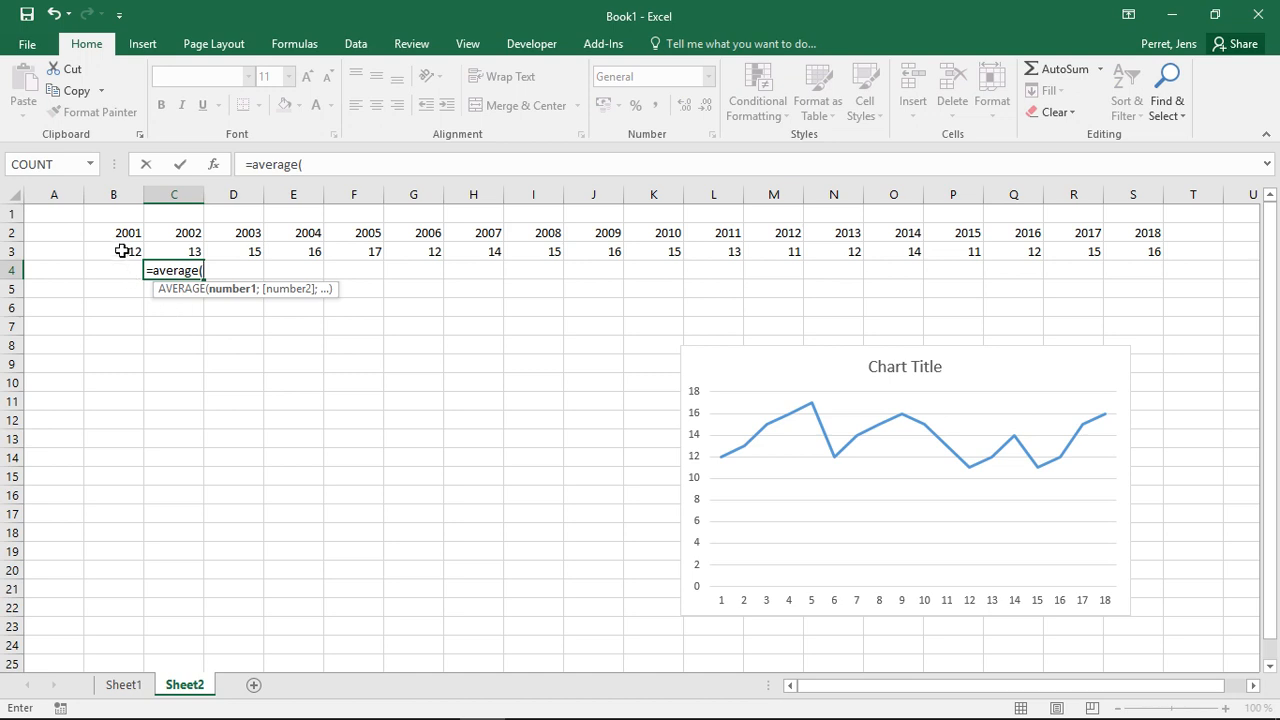
drag(120, 250, 215, 252)
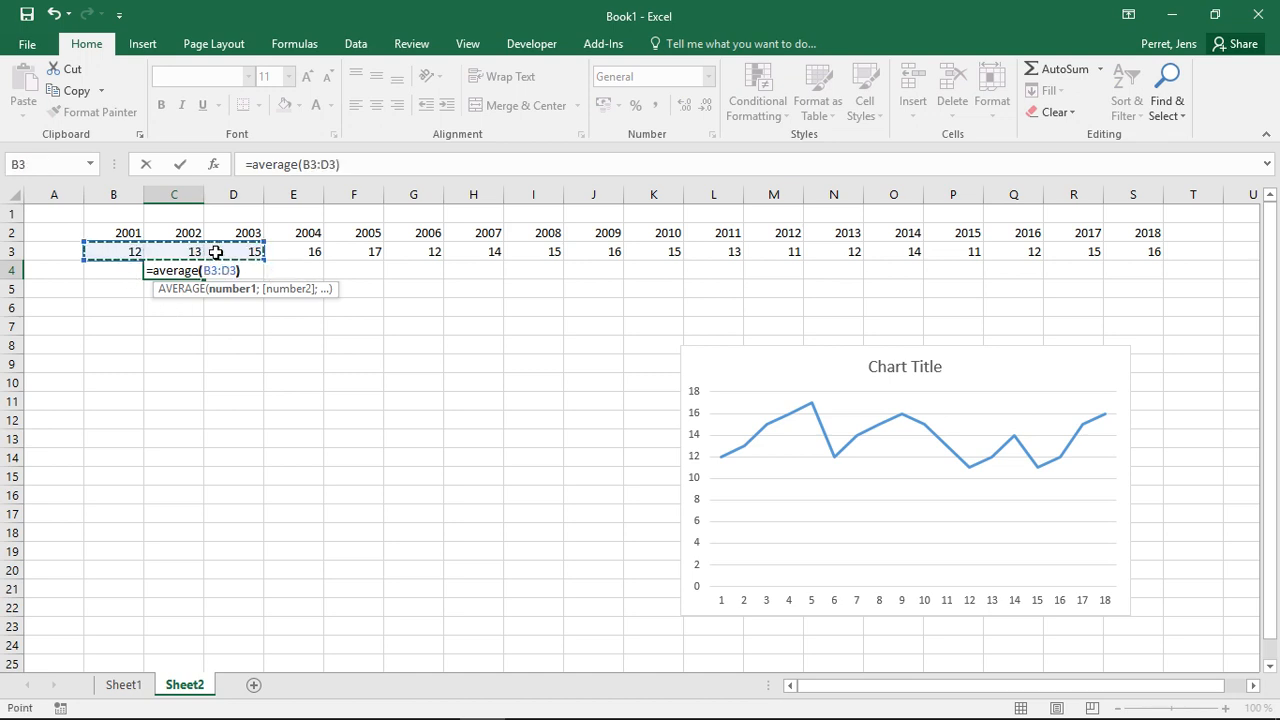
text())
key(Return)
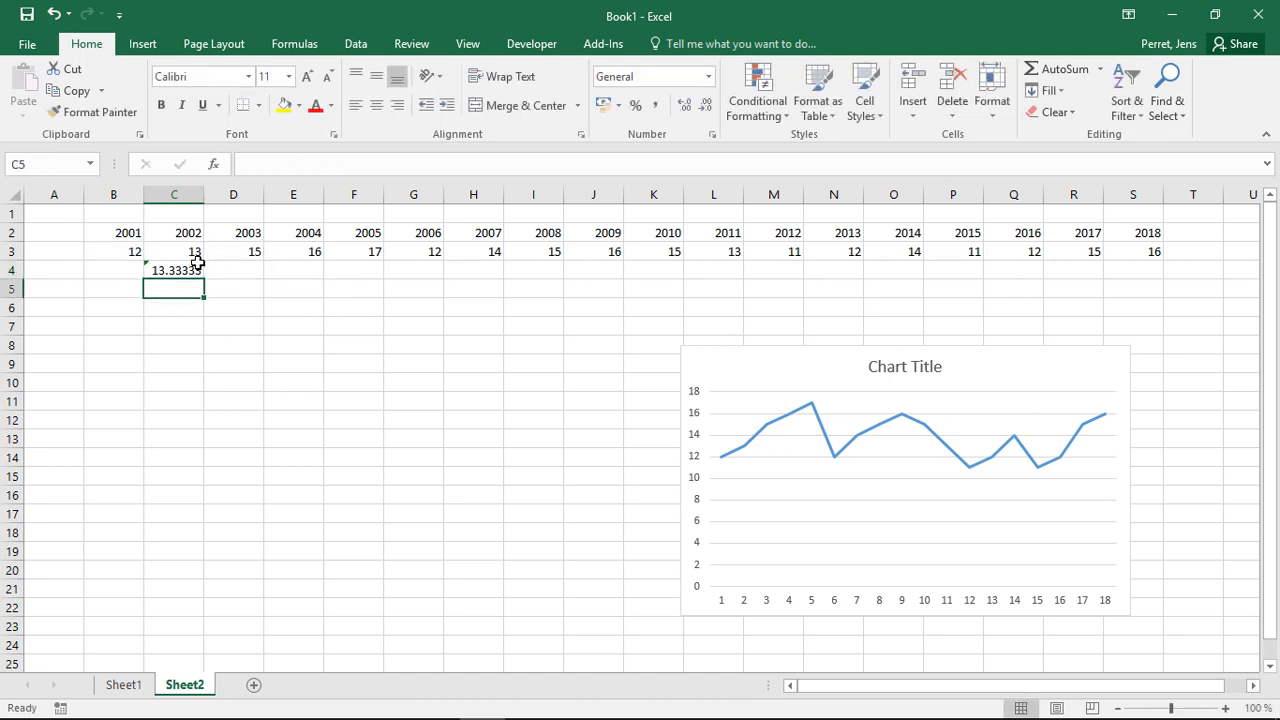
Step: Fill the three-year average formula from C4 across row 4 to R4, under 2017
click(195, 270)
drag(205, 273, 1084, 262)
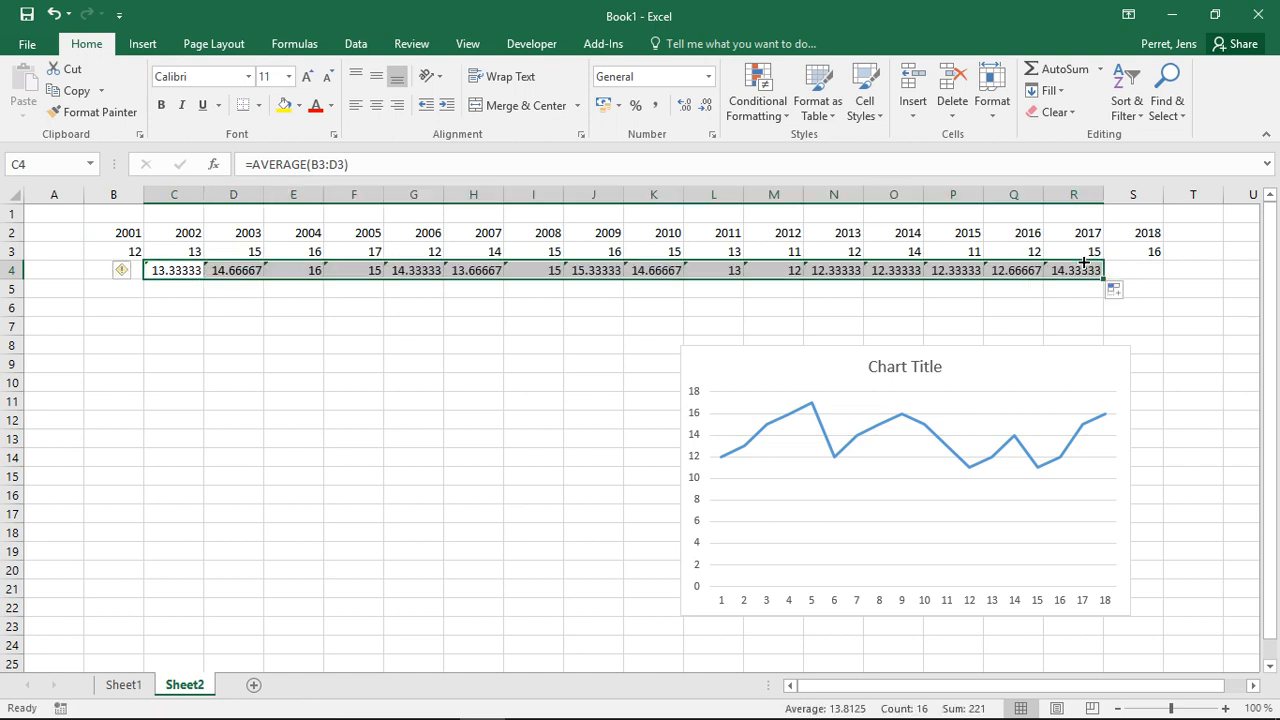
click(514, 329)
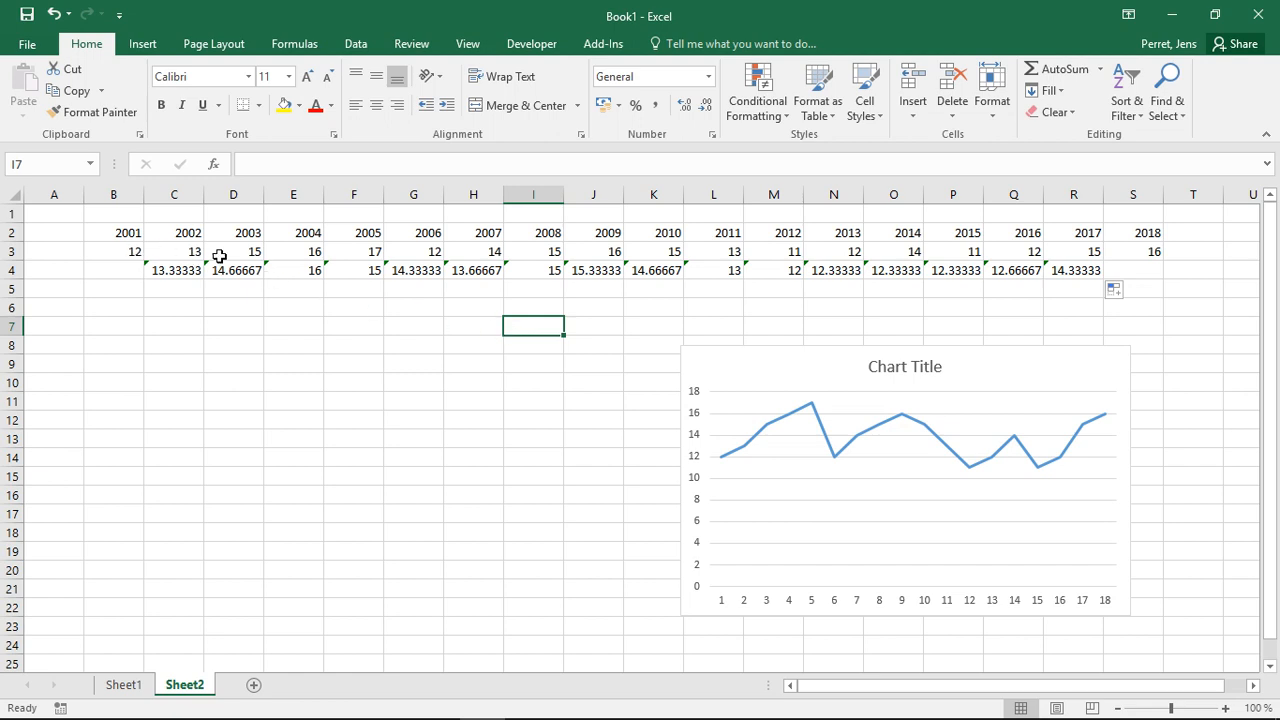
click(111, 272)
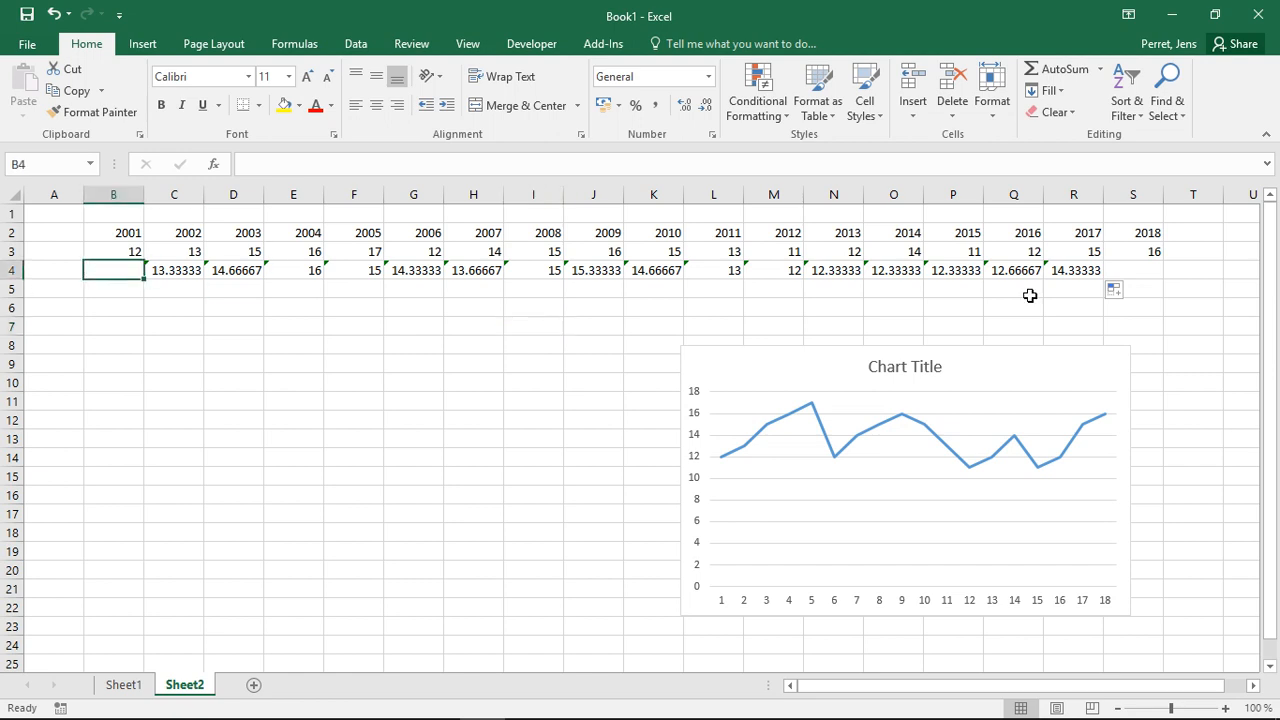
click(1124, 266)
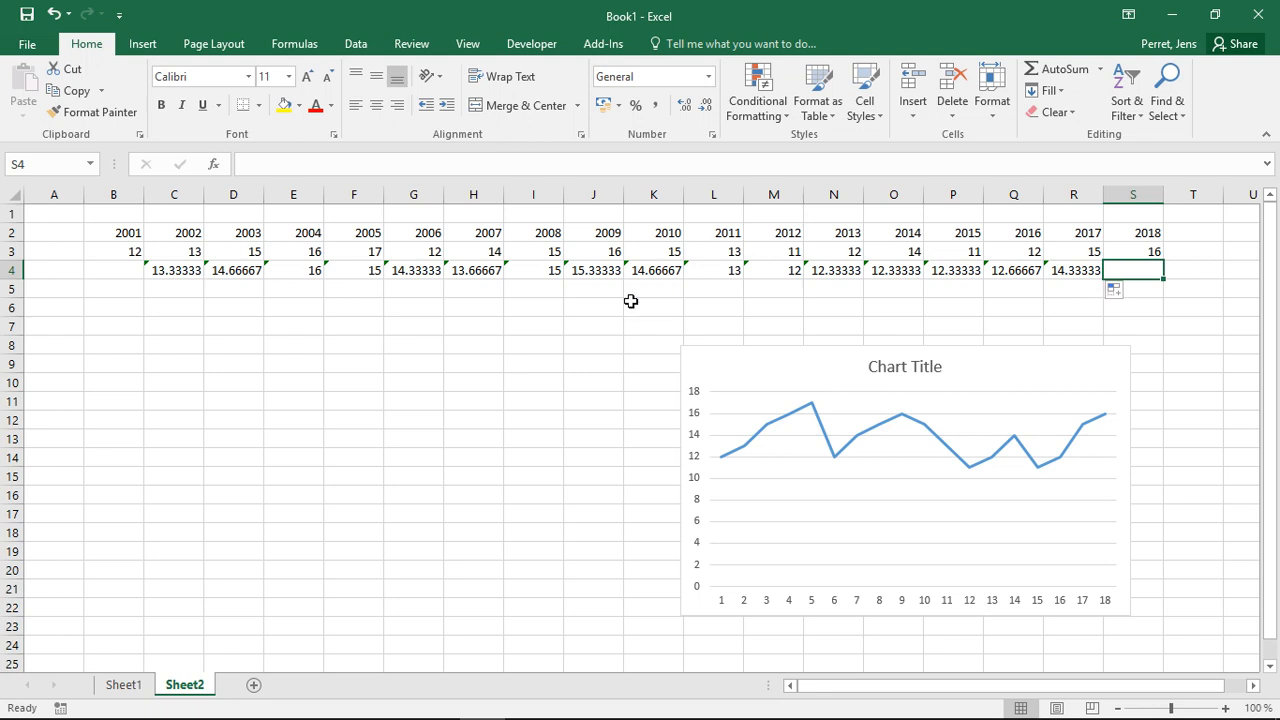
click(118, 273)
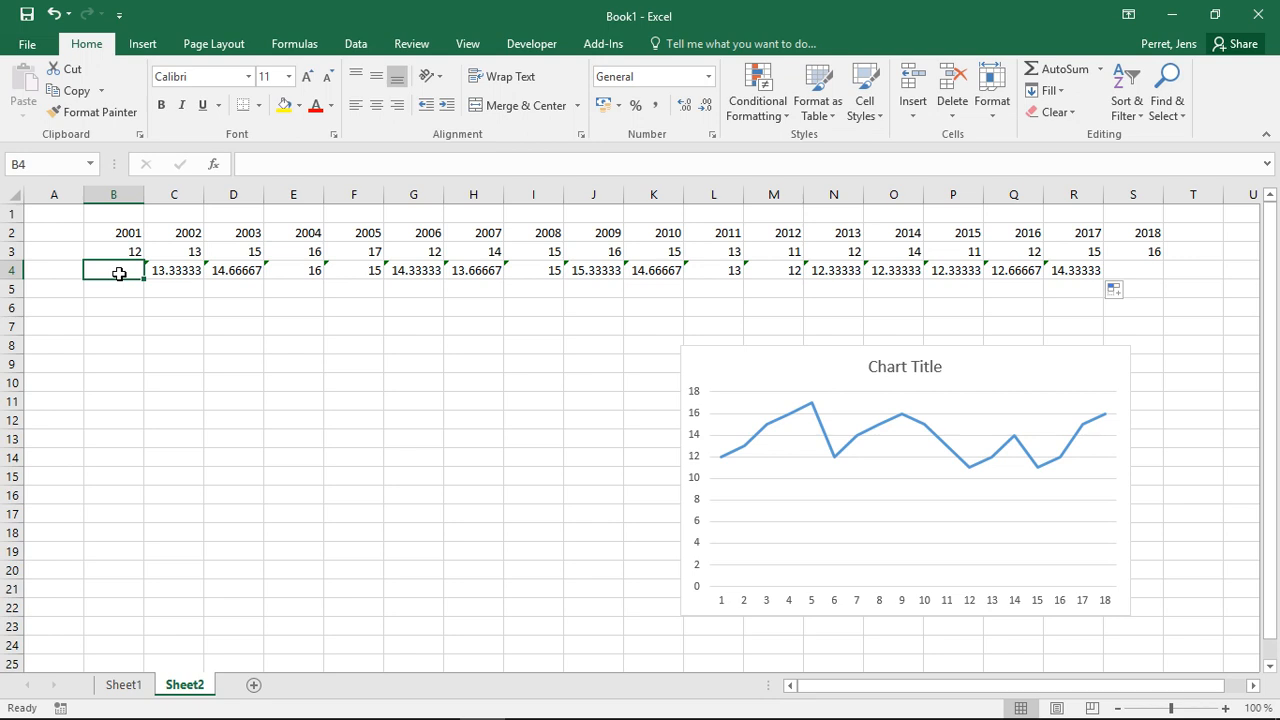
click(244, 284)
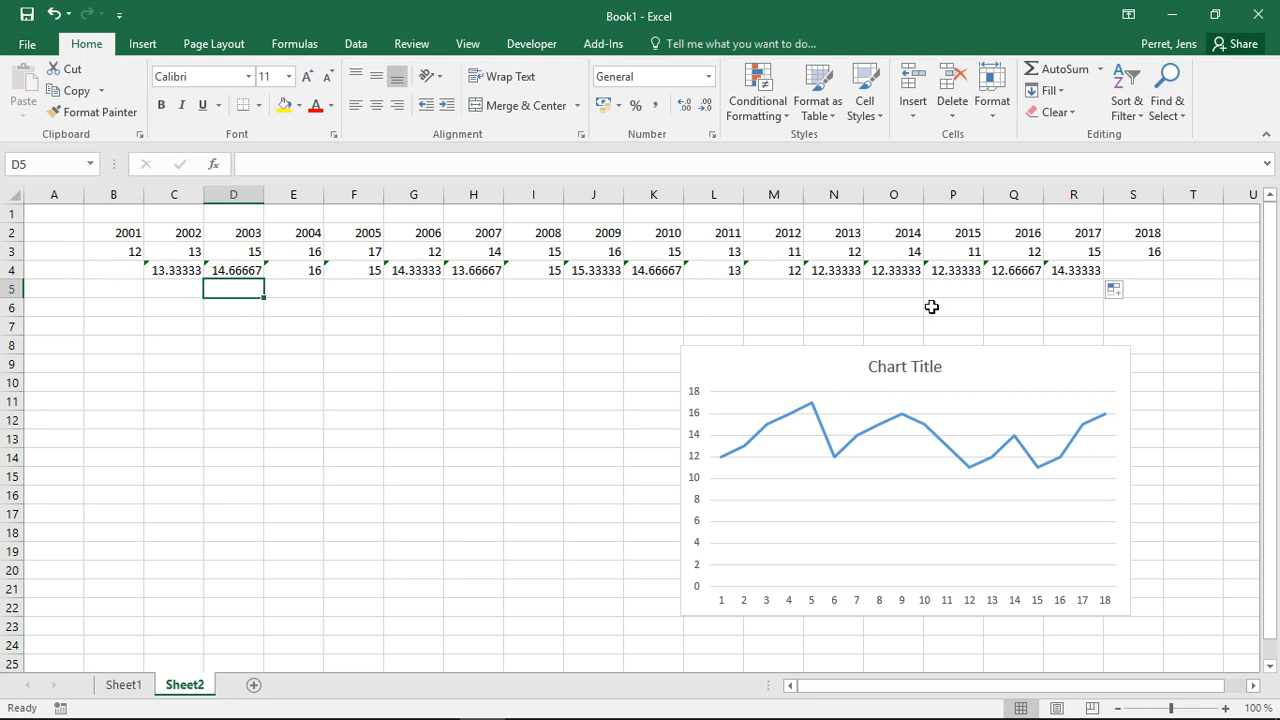
click(1019, 286)
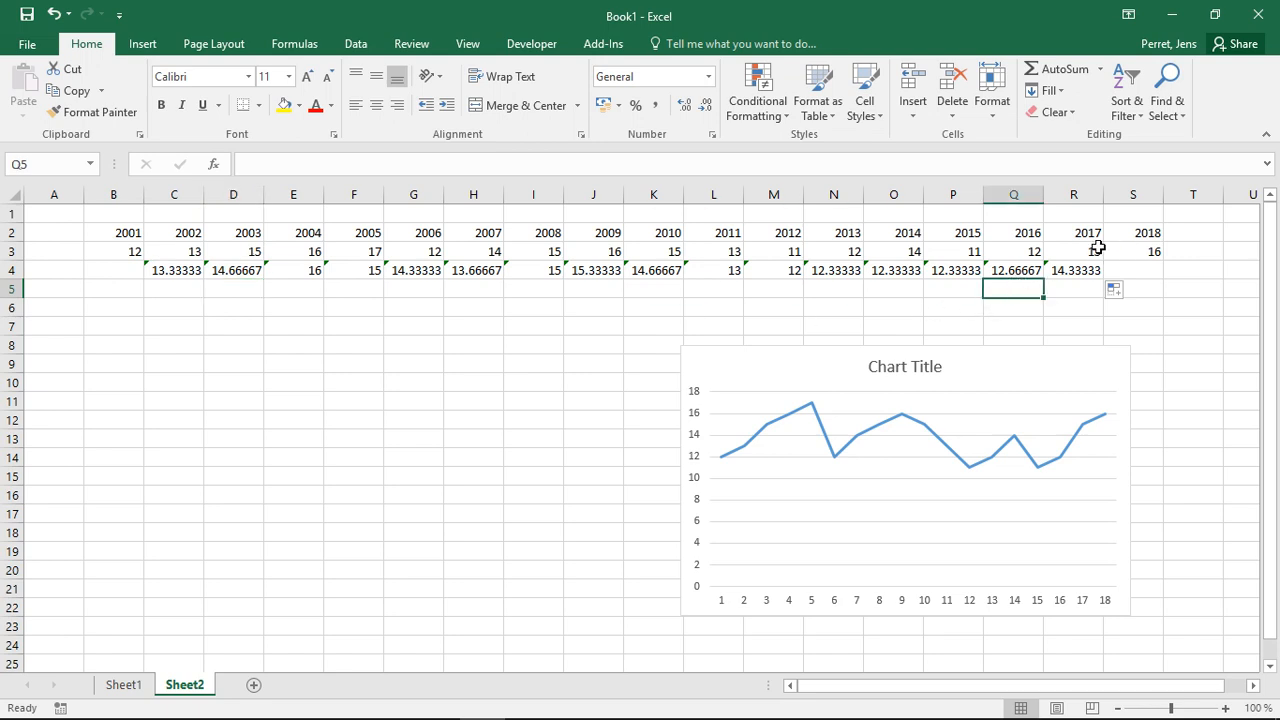
Step: Enter the five-year moving average formula =AVERAGE(B3:F3) in cell D5, in the 2003 column
click(246, 285)
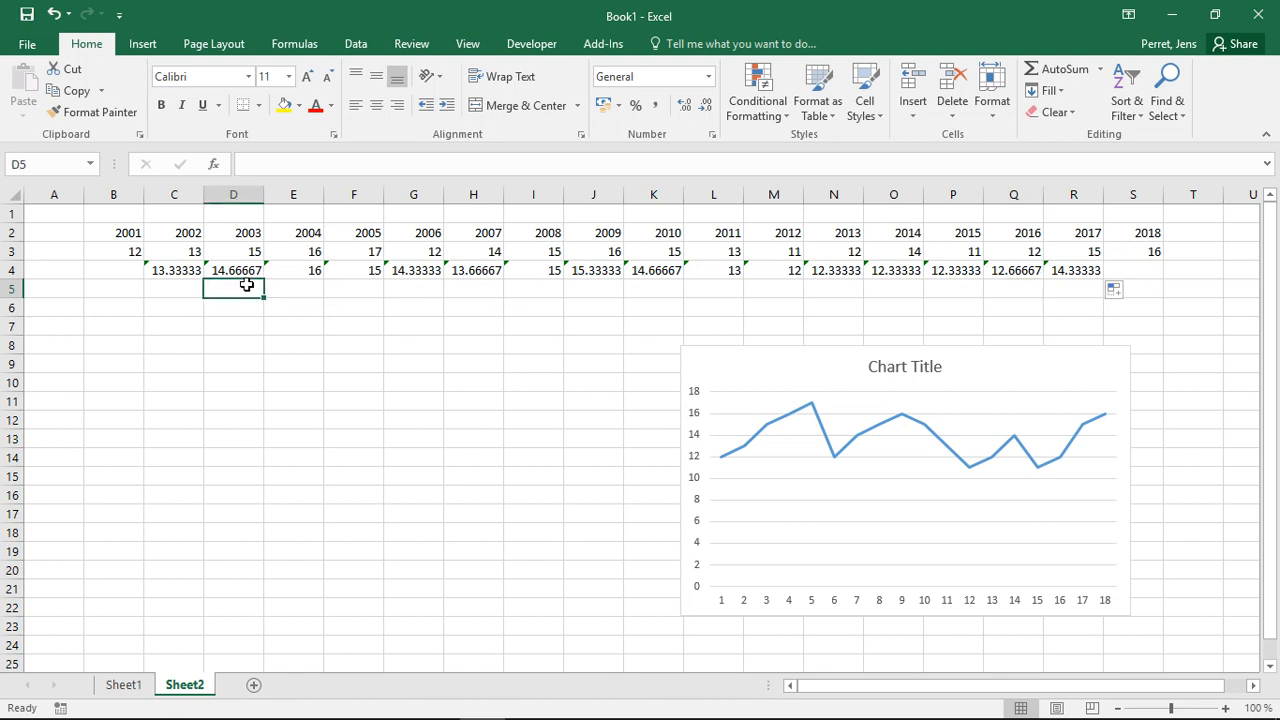
text(=)
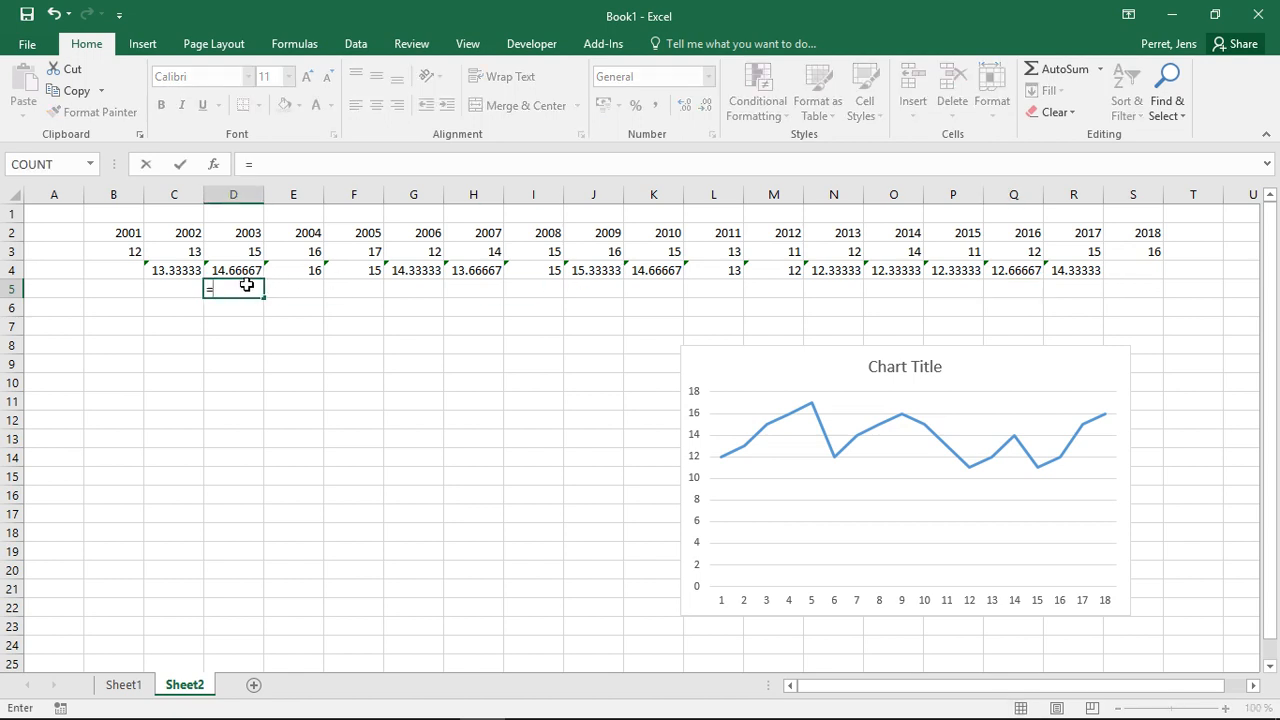
text(AVERAE)
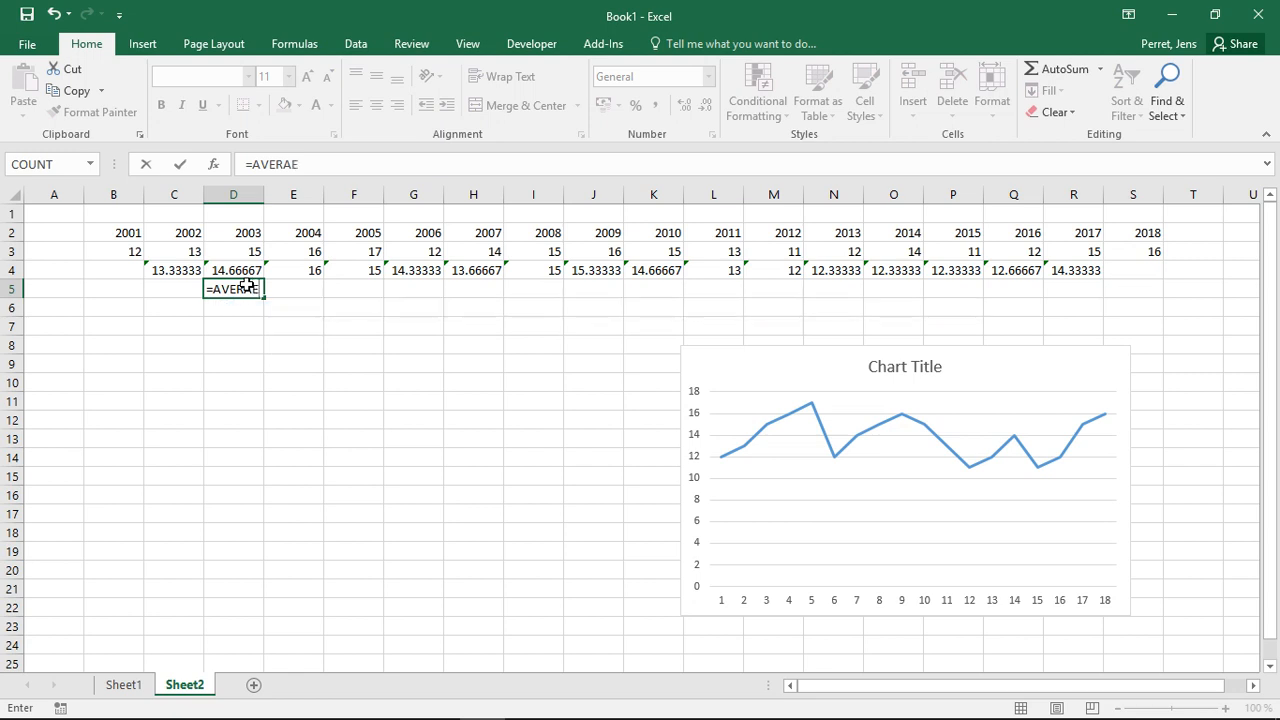
key(BackSpace)
text(GE()
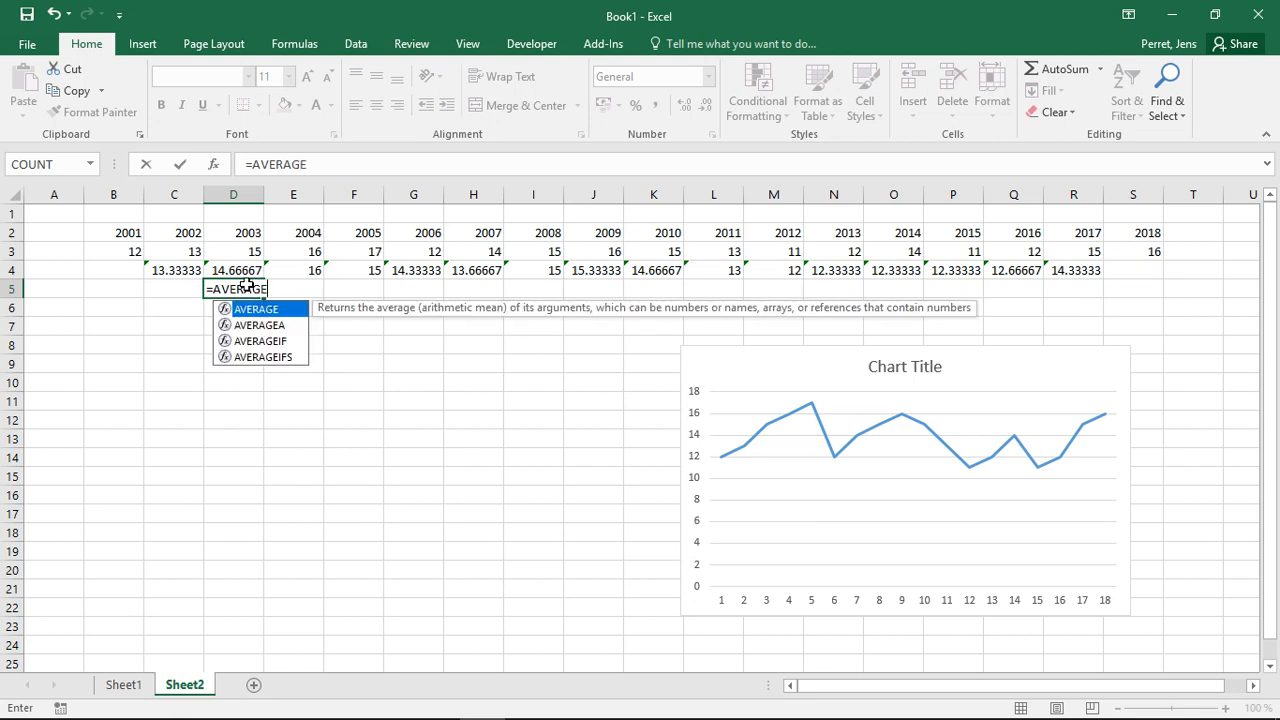
drag(106, 246, 371, 251)
text(=)
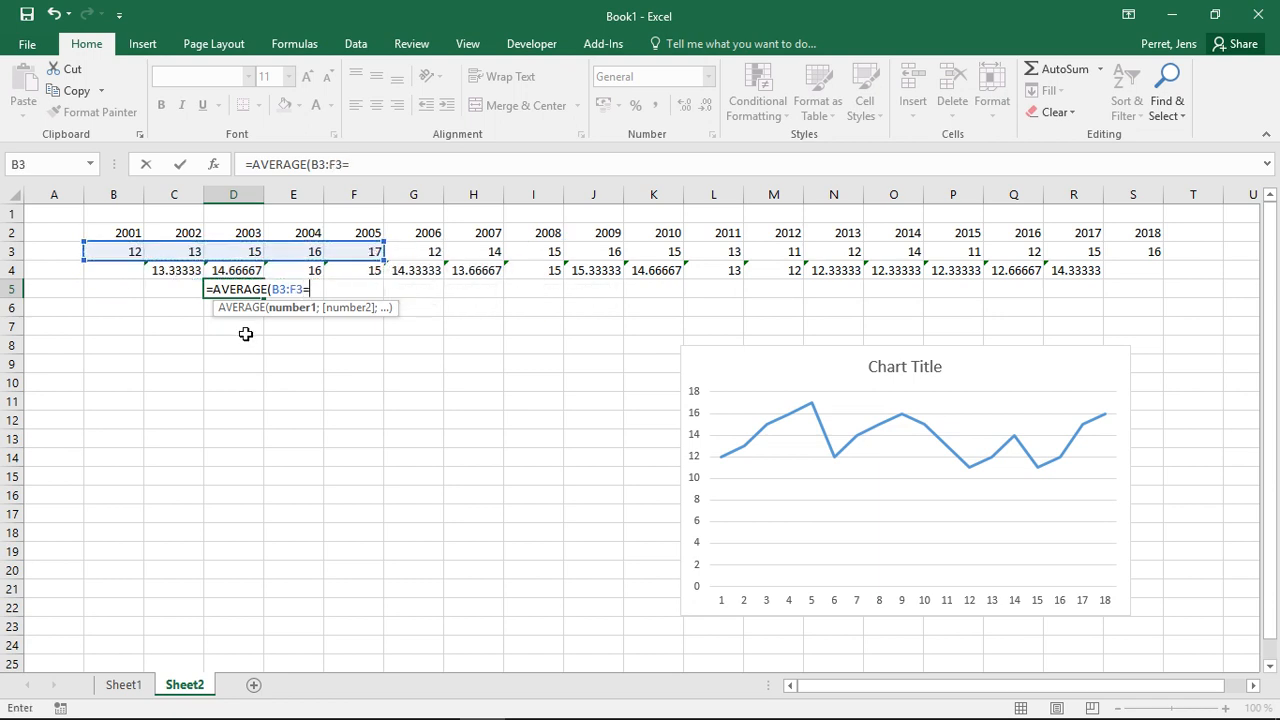
key(Return)
Step: Fill the five-year average formula from D5 across row 5 to Q5, and check the last five values in O3:S3
click(240, 289)
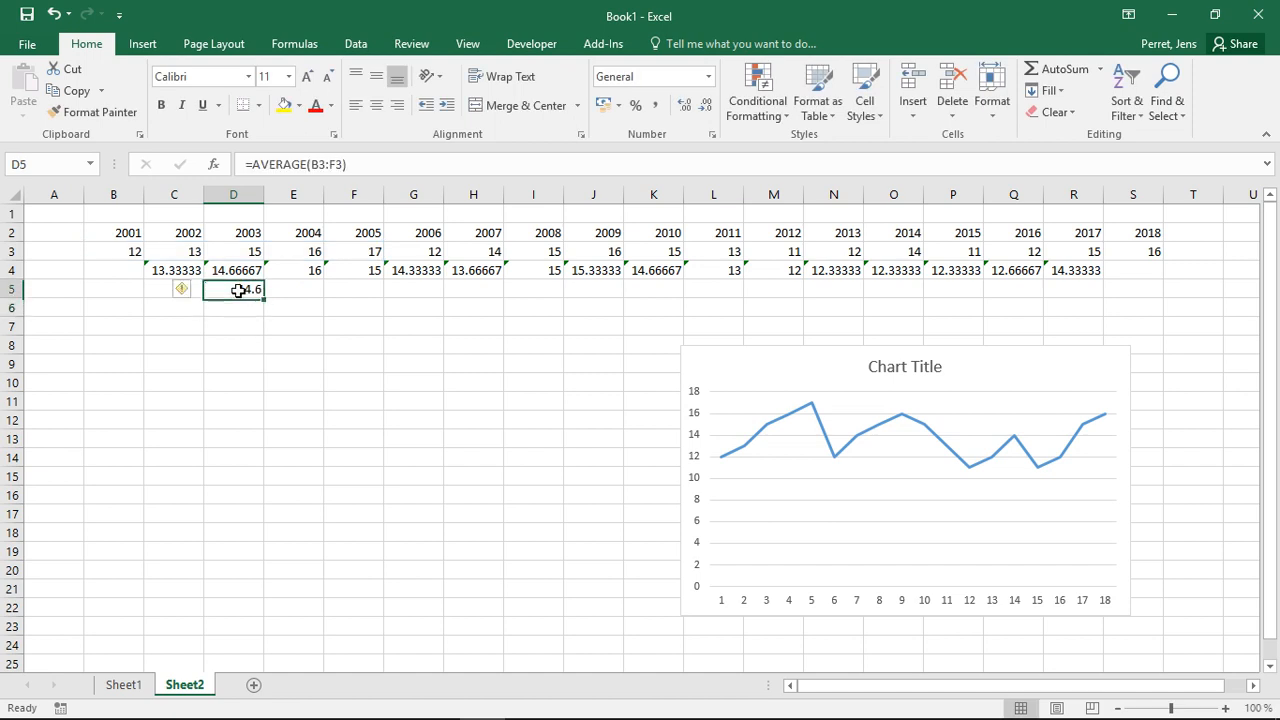
drag(267, 299, 1047, 293)
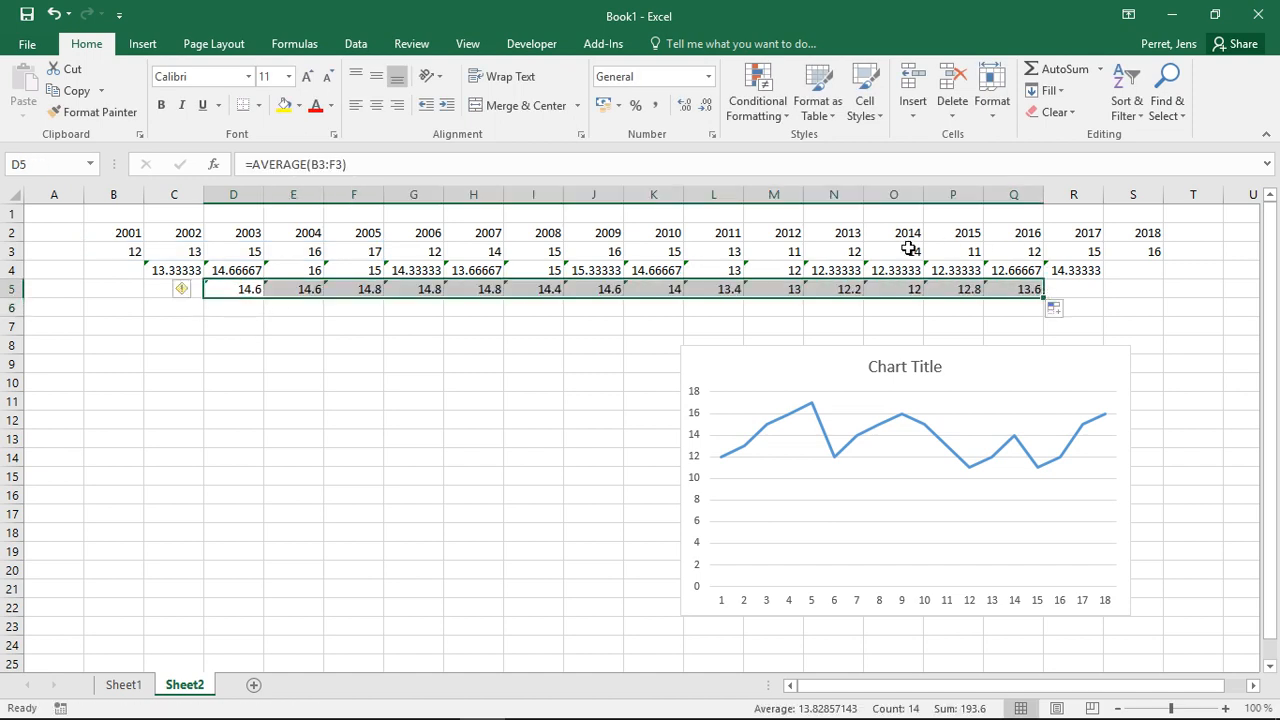
drag(906, 250, 1147, 250)
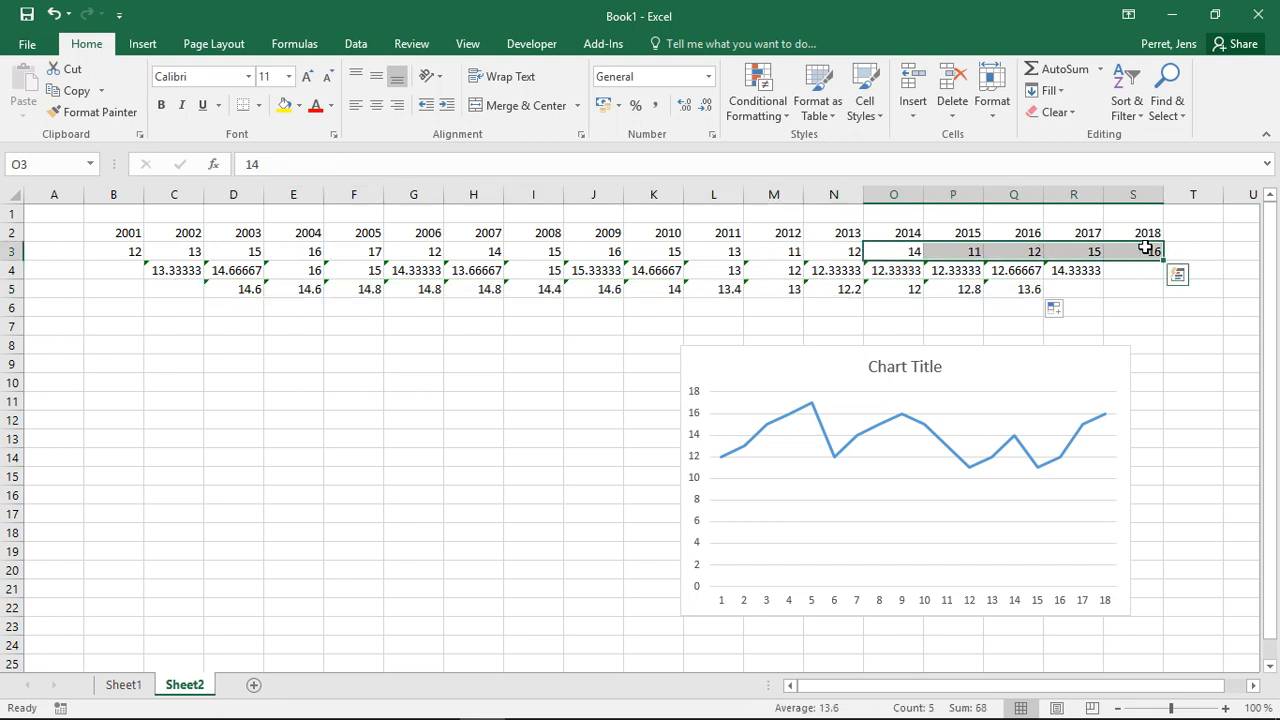
click(423, 359)
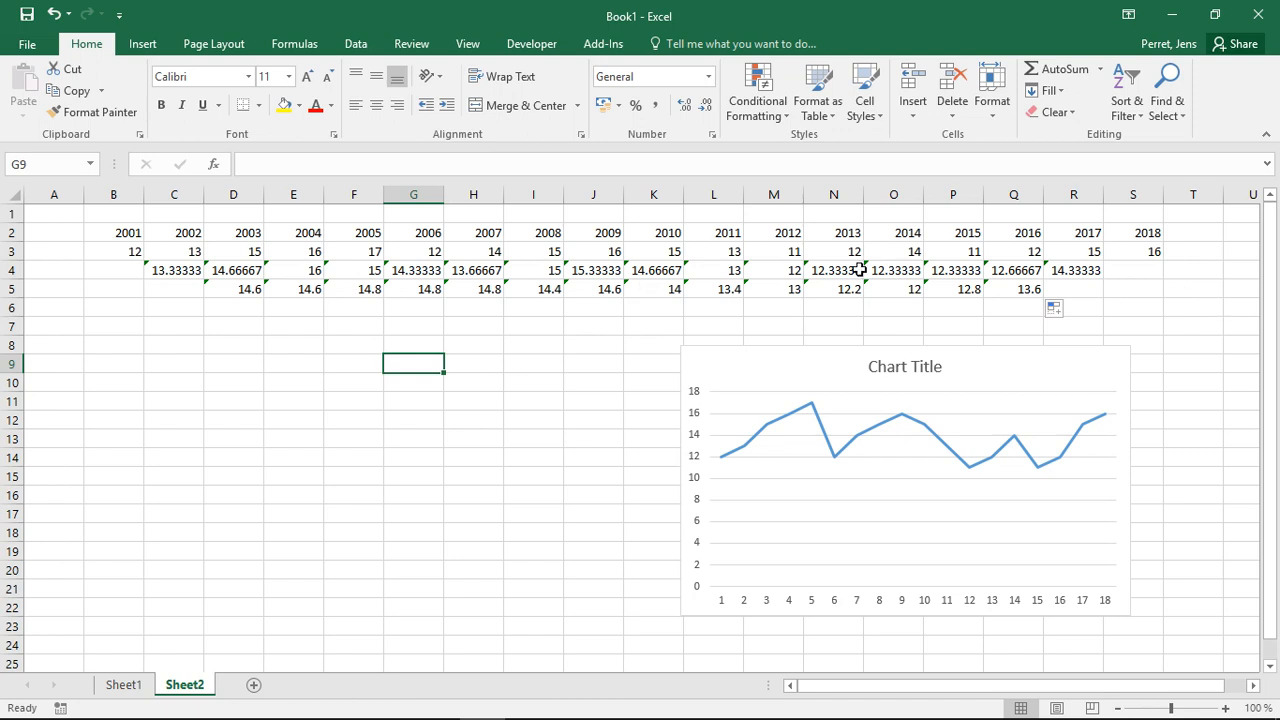
Step: Move the original series chart below columns A to H and insert a 2-D line chart of the three-year averages C4:R4 beside it
drag(776, 372, 126, 377)
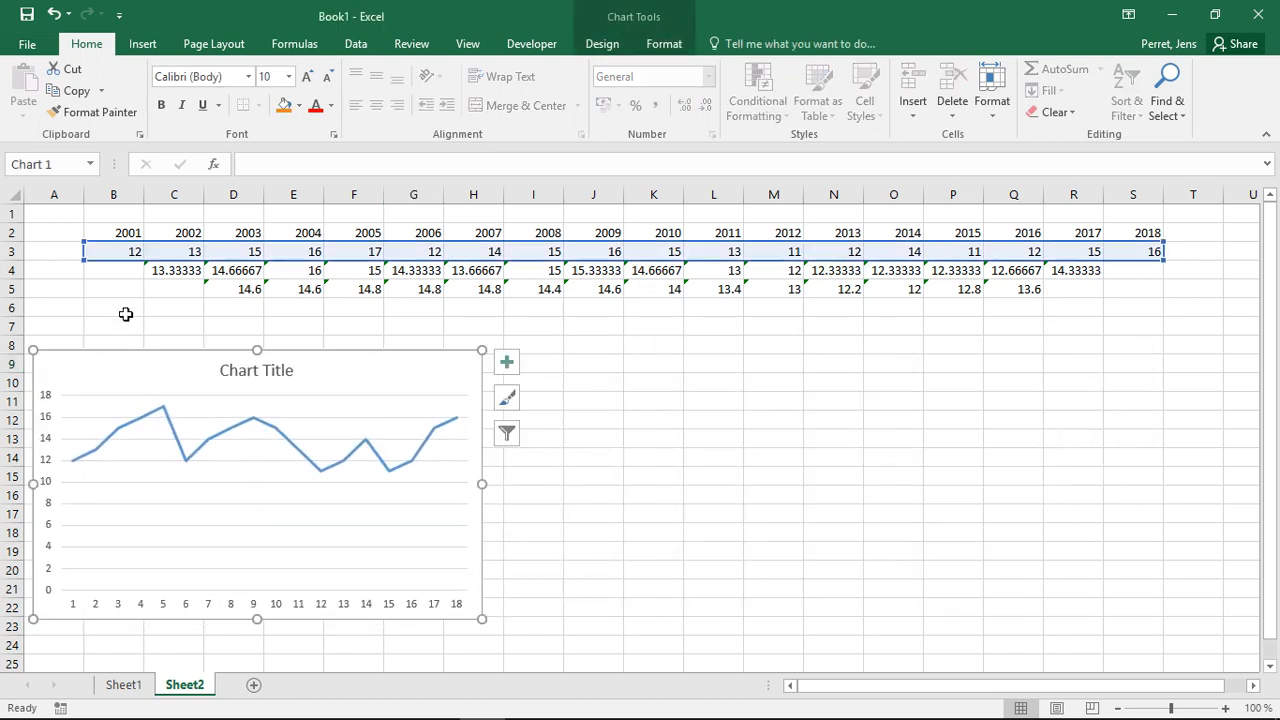
drag(171, 272, 1078, 272)
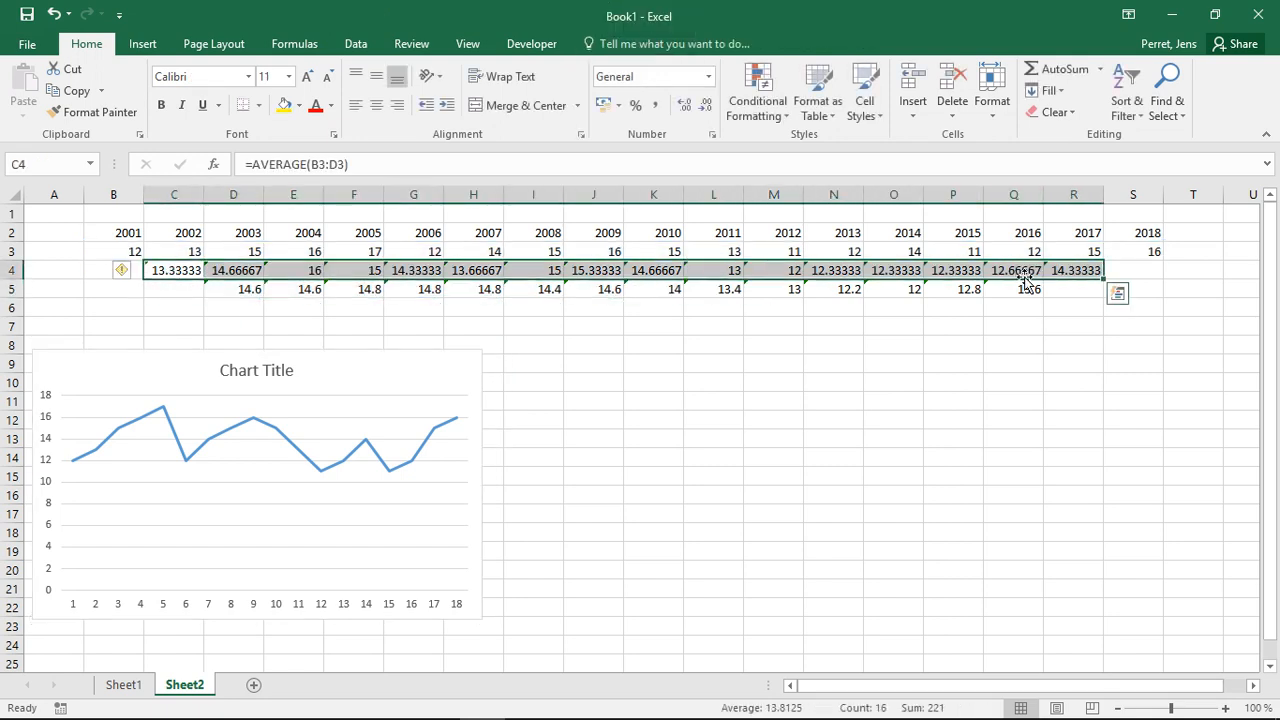
click(145, 47)
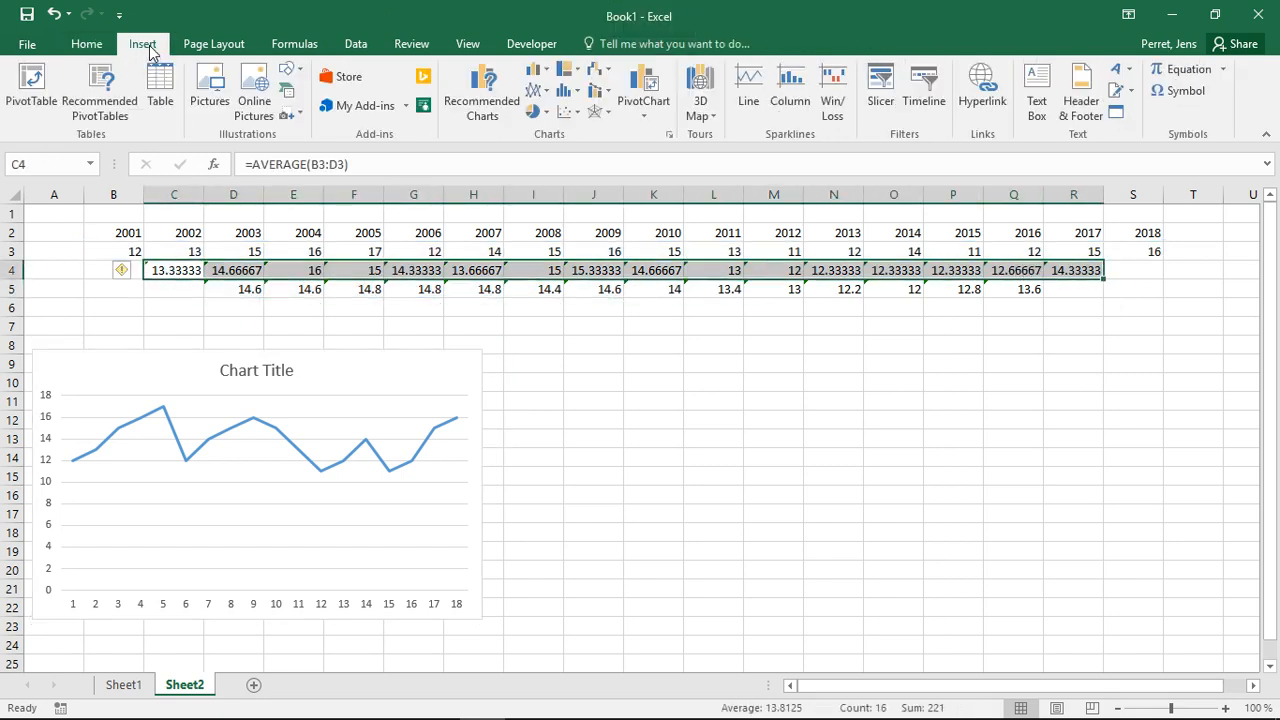
click(532, 93)
click(536, 135)
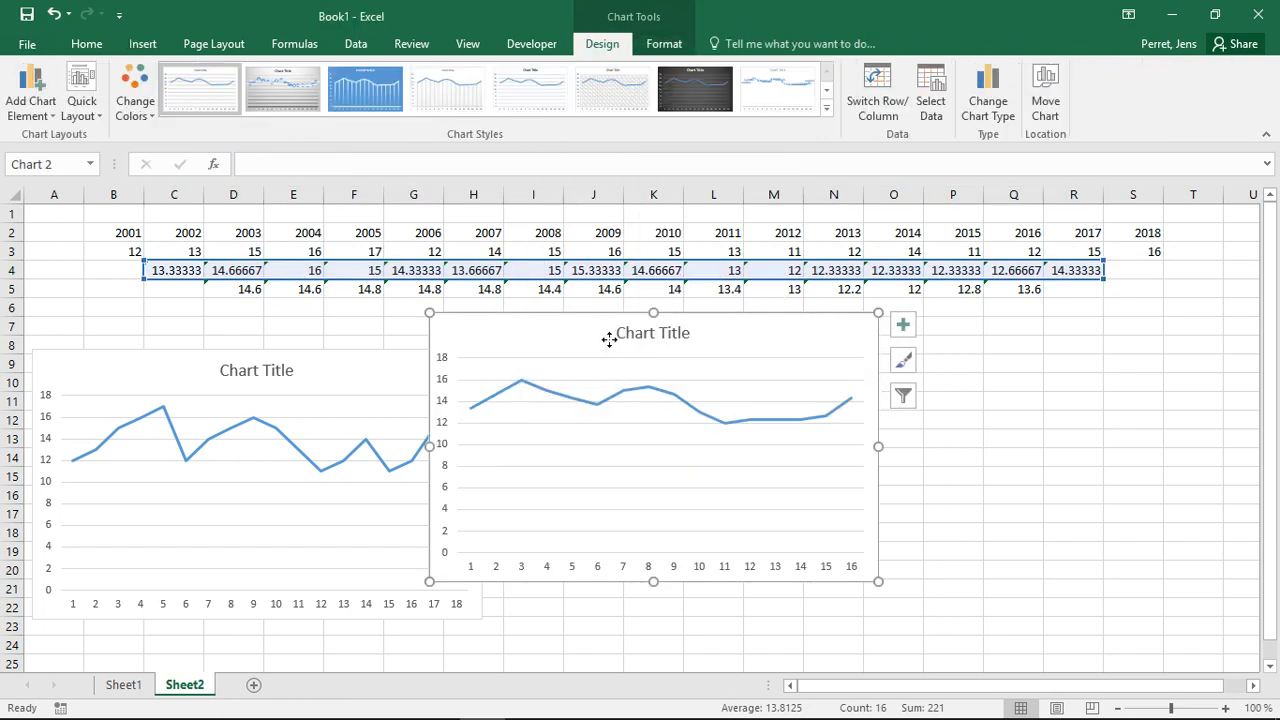
mouse_move(609, 340)
mouse_down()
mouse_move(709, 403)
mouse_move(640, 397)
mouse_move(653, 393)
mouse_up()
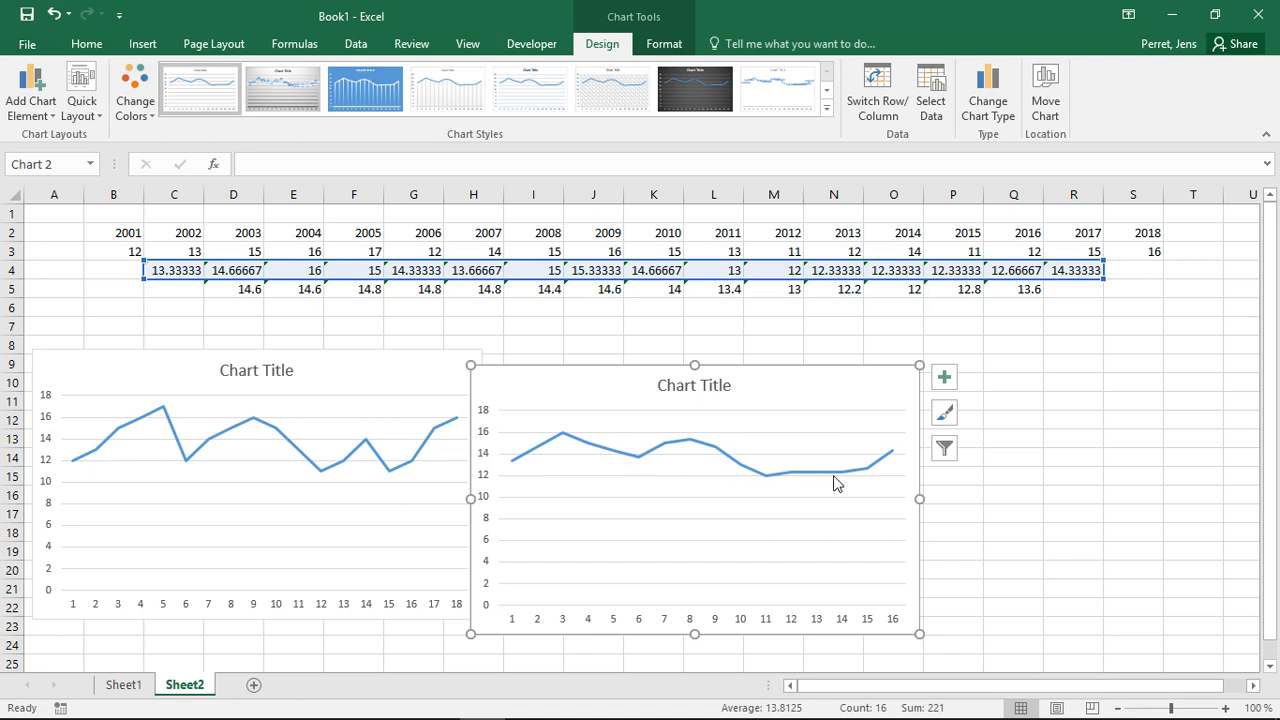
Step: Insert a 2-D line chart of the five-year averages D5:Q5 and arrange it in a row after the three-year average chart
drag(250, 288, 1030, 288)
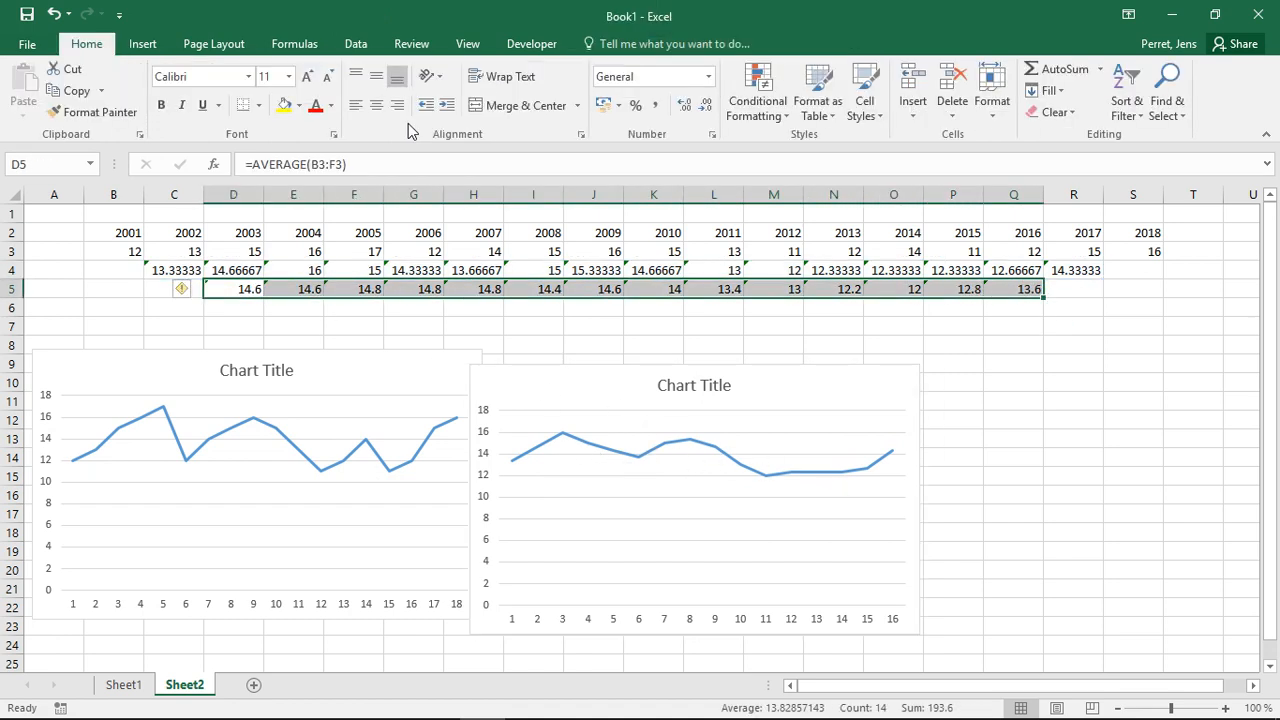
click(142, 44)
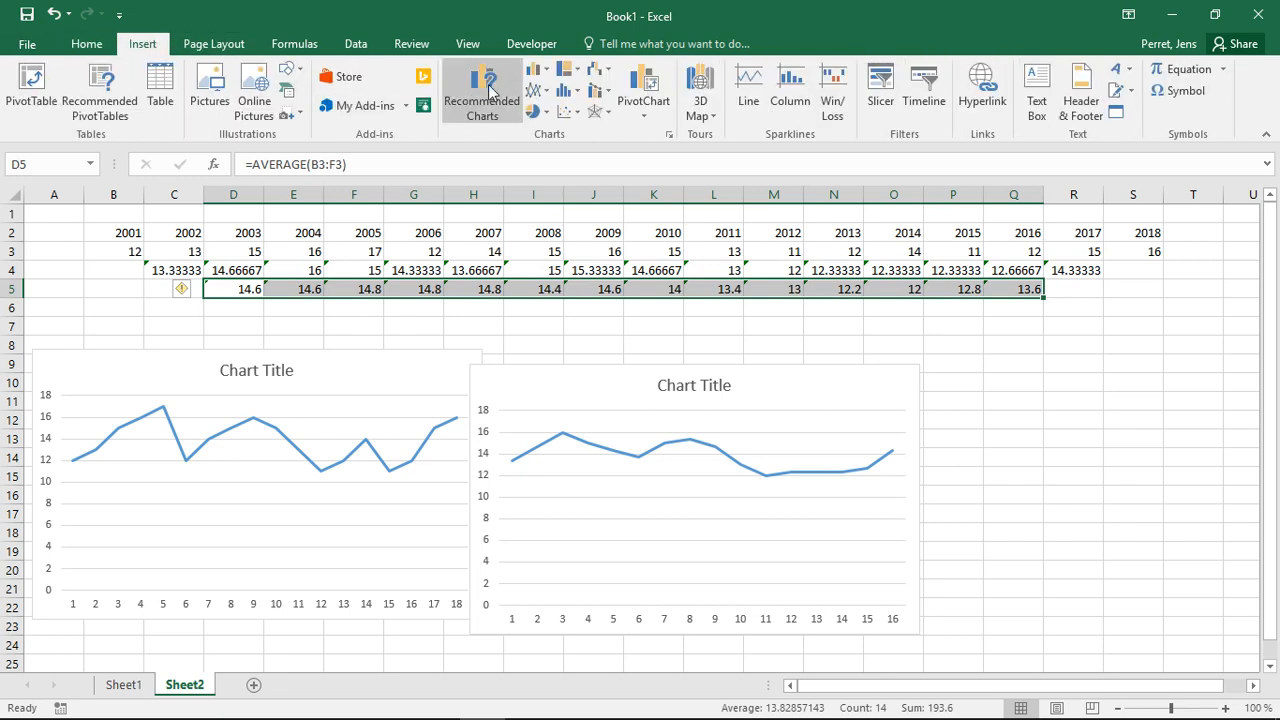
click(536, 90)
click(551, 149)
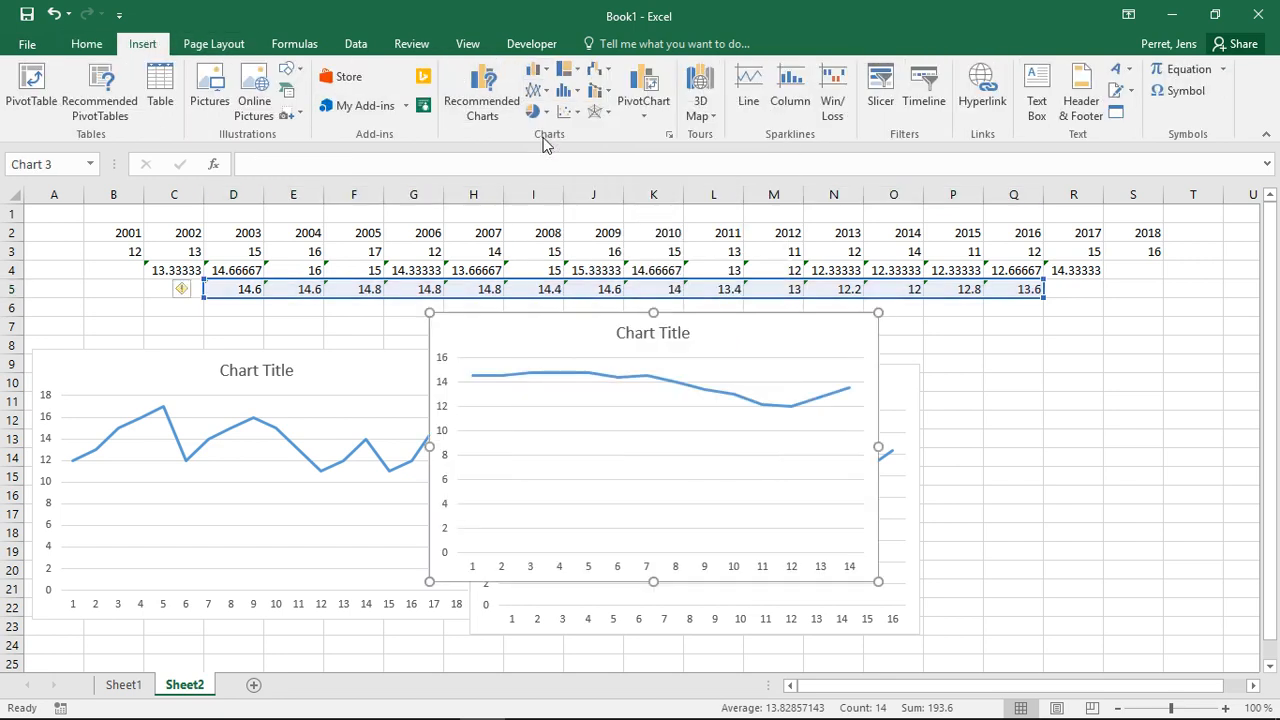
drag(480, 323, 872, 382)
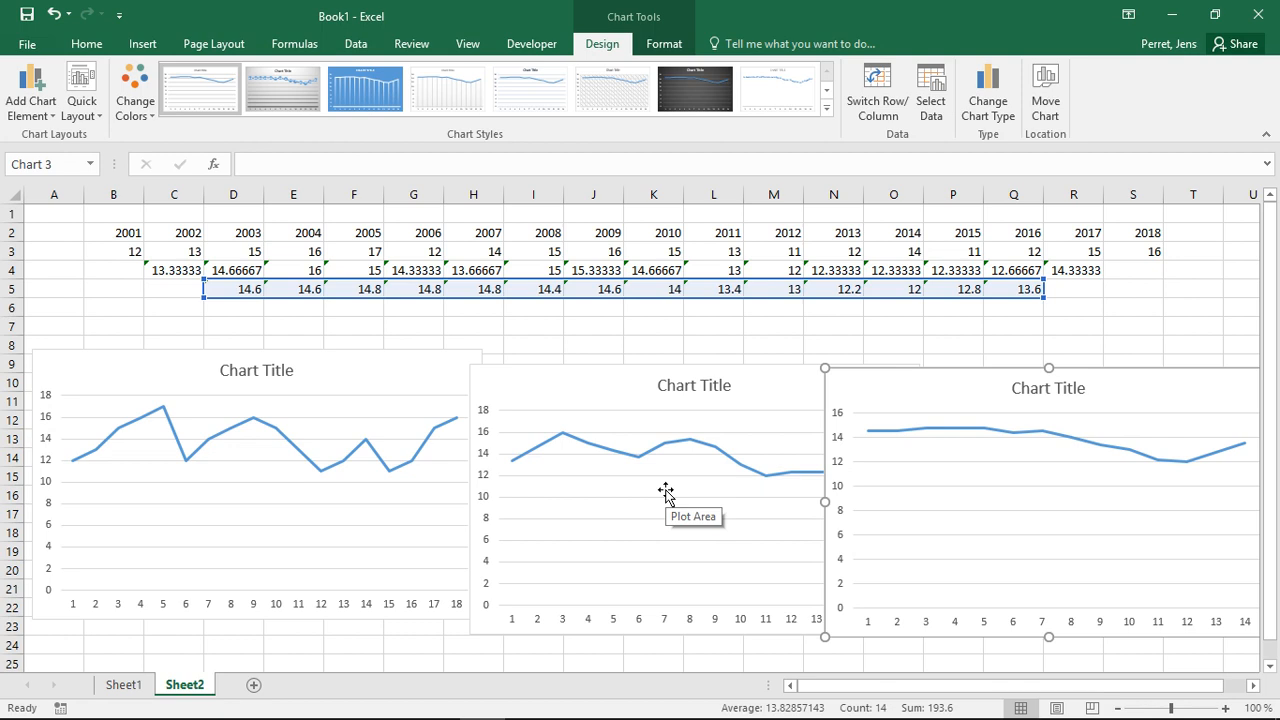
drag(858, 399, 889, 397)
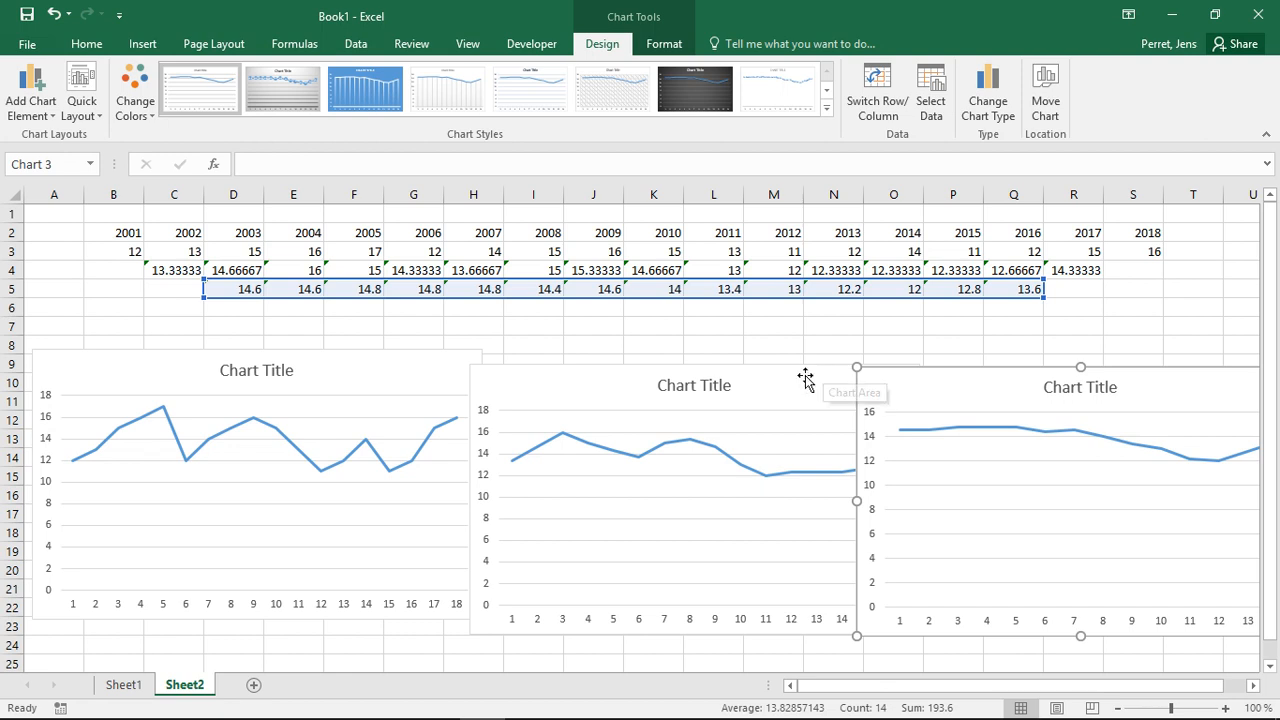
drag(805, 378, 791, 374)
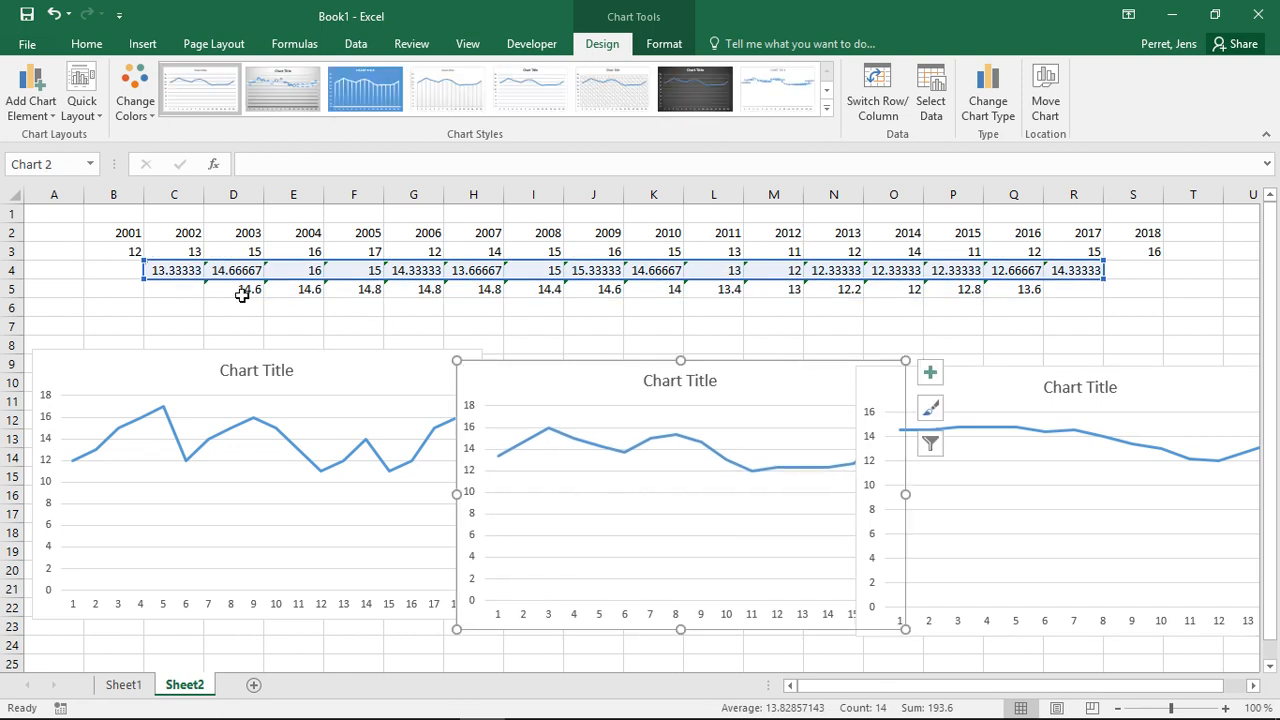
Step: Examine the empty cells at both ends of the five-year average row, B5:C5 and R5:S5
drag(120, 289, 163, 290)
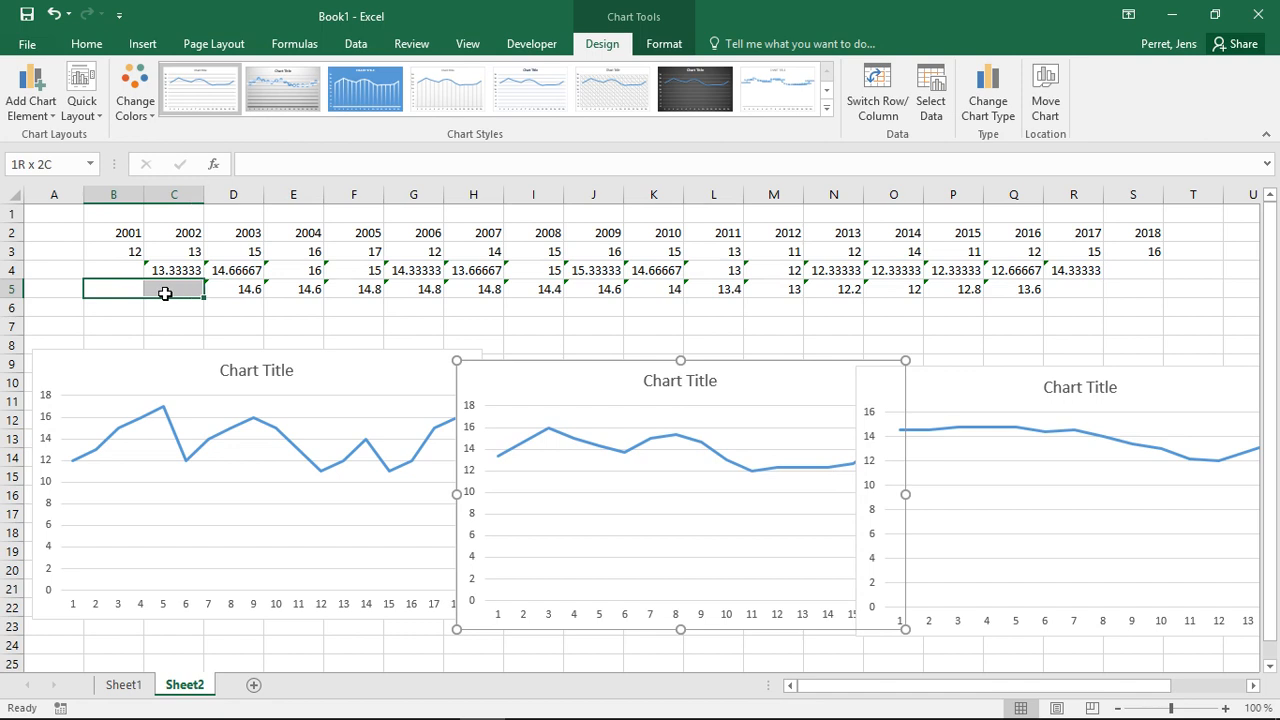
drag(1063, 289, 1115, 289)
click(1019, 306)
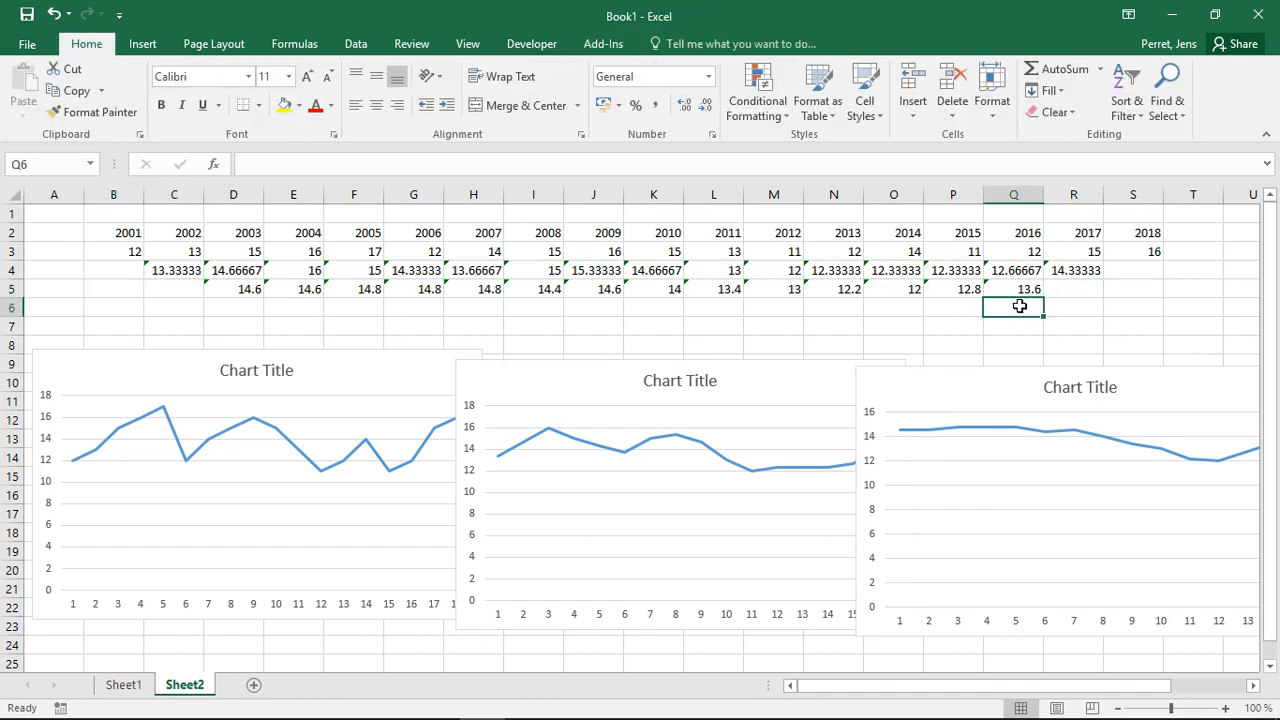